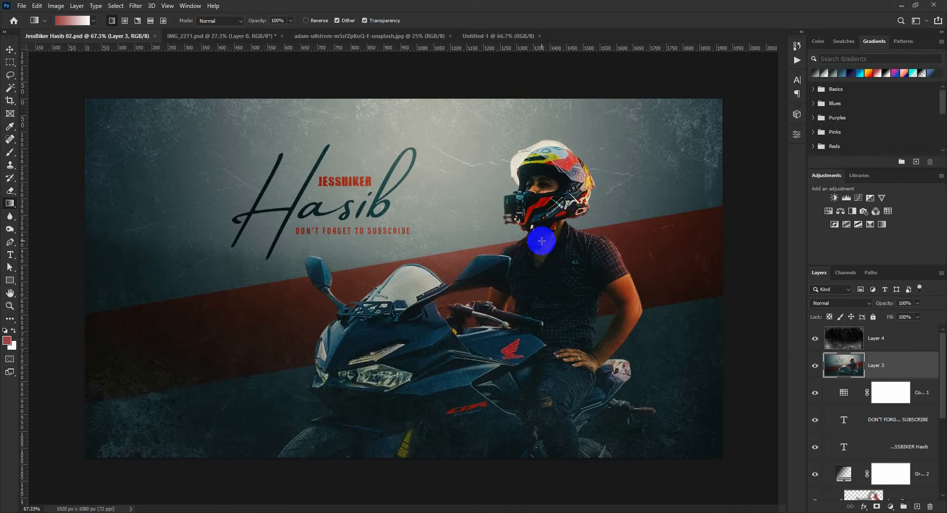
- Compare the finished biker banner with the unmasked rider photo, the wheat field photo and the blank Untitled-1 document
{"action": "left_click", "coordinate": [206, 39]}
{"action": "left_click", "coordinate": [885, 343], "text": "shift"}
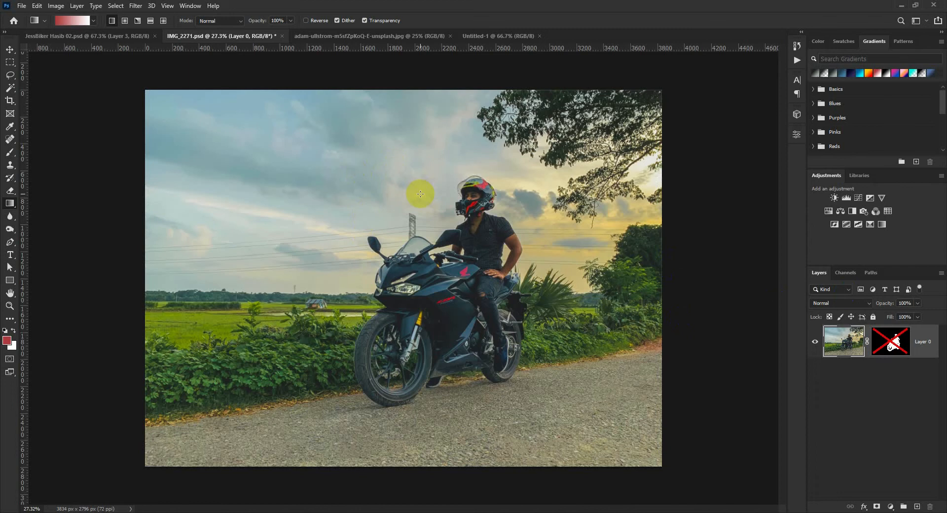
{"action": "left_click", "coordinate": [157, 37]}
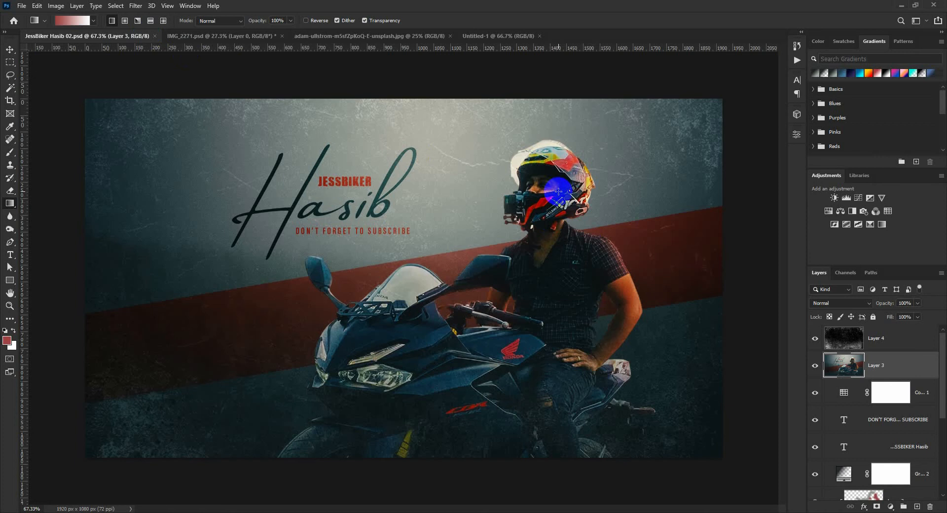
{"action": "left_click", "coordinate": [242, 36]}
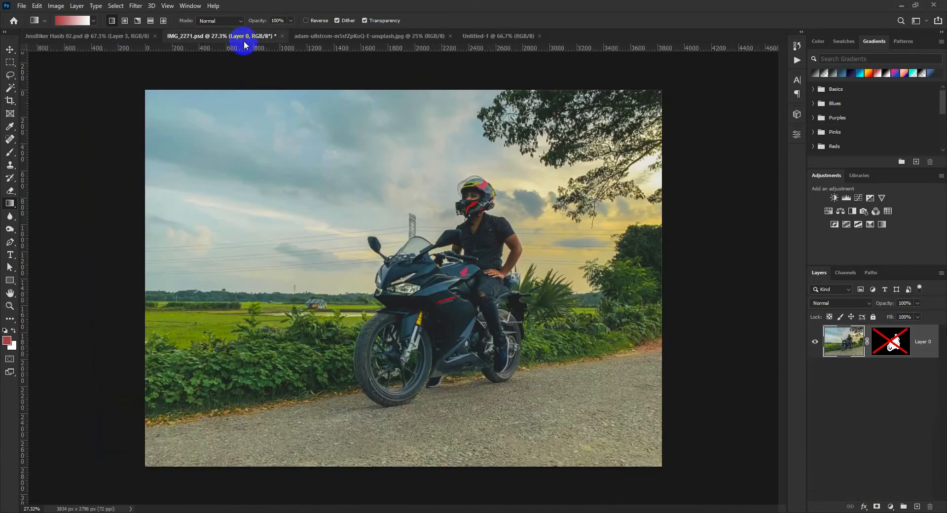
{"action": "left_click", "coordinate": [325, 38]}
{"action": "left_click", "coordinate": [132, 38]}
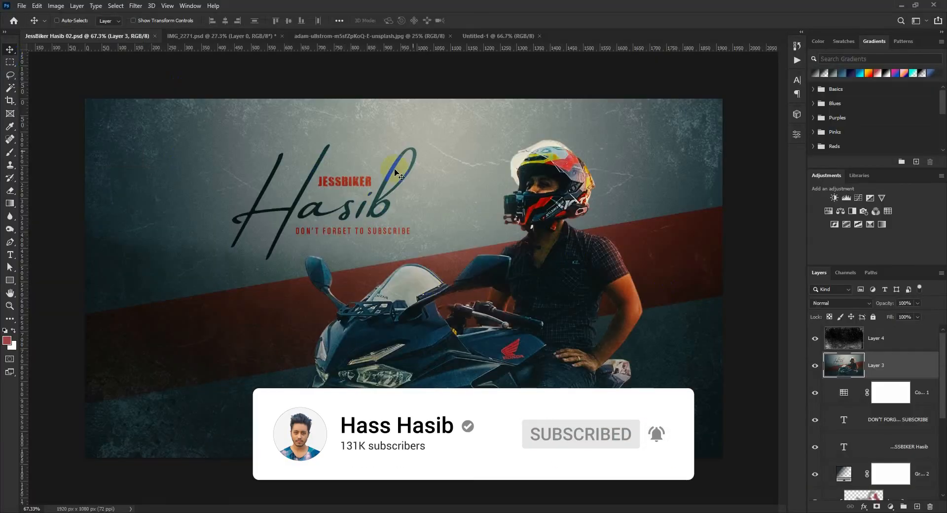
{"action": "left_click", "coordinate": [494, 36]}
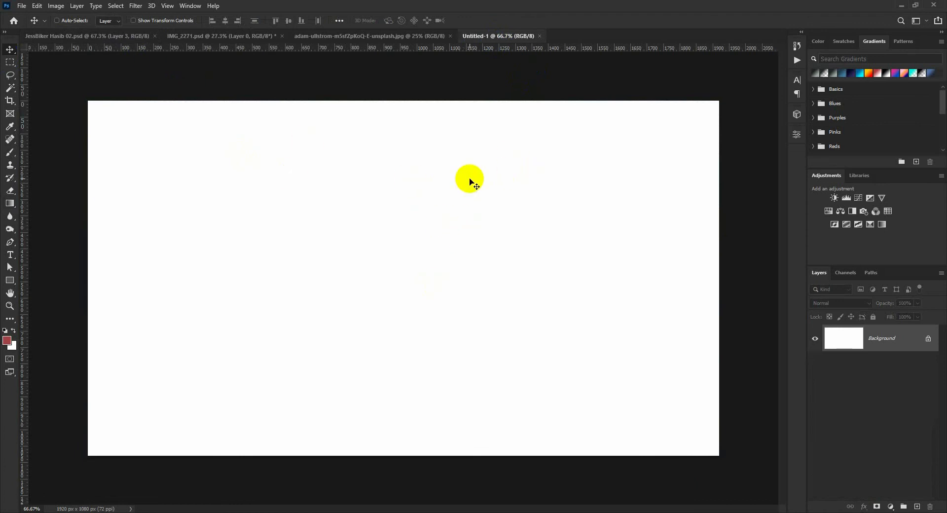
- Enable the layer mask on the rider photo in IMG_2271.psd and view the wheat field photo
{"action": "left_click", "coordinate": [232, 36]}
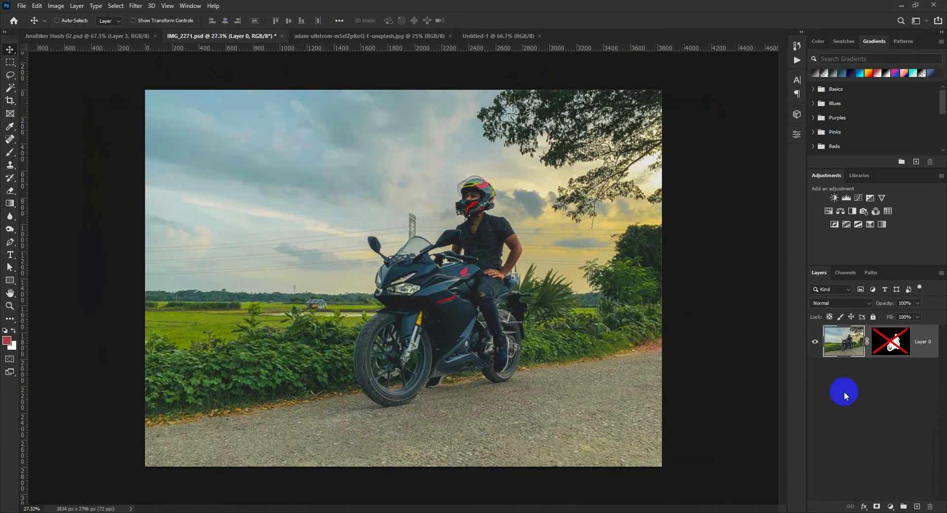
{"action": "left_click", "coordinate": [894, 341], "text": "shift"}
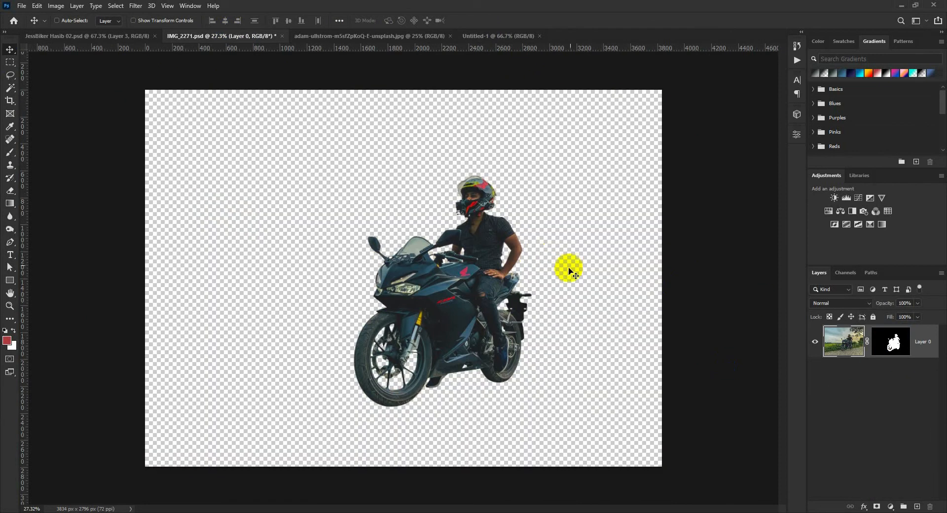
{"action": "left_click", "coordinate": [472, 44]}
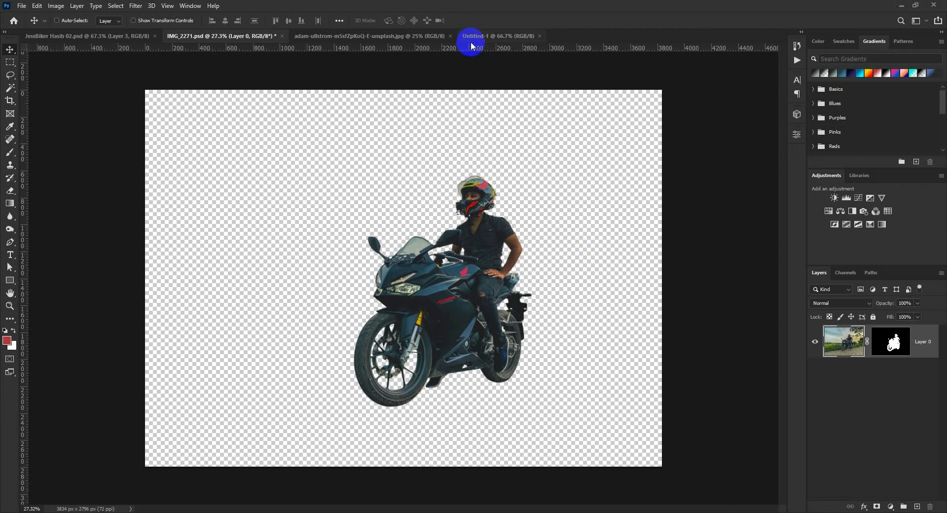
{"action": "left_click", "coordinate": [344, 36]}
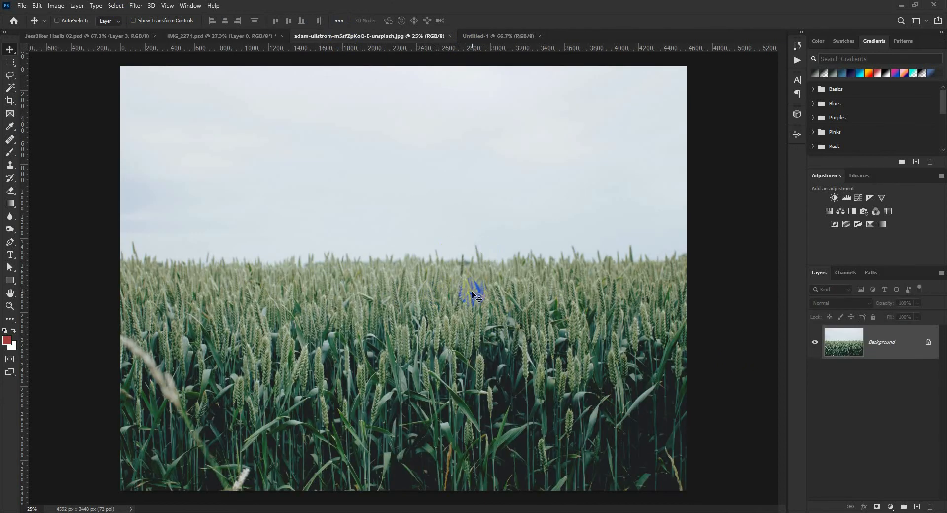
- Add a Gradient Fill layer to Untitled-1 using the dark-to-grey-green gradient preset from Basics
{"action": "left_click", "coordinate": [497, 37]}
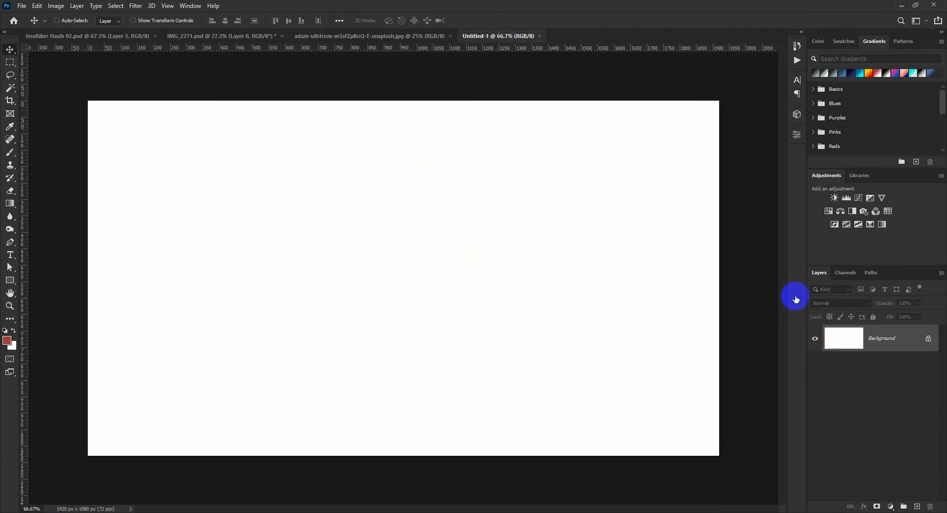
{"action": "left_click", "coordinate": [890, 507]}
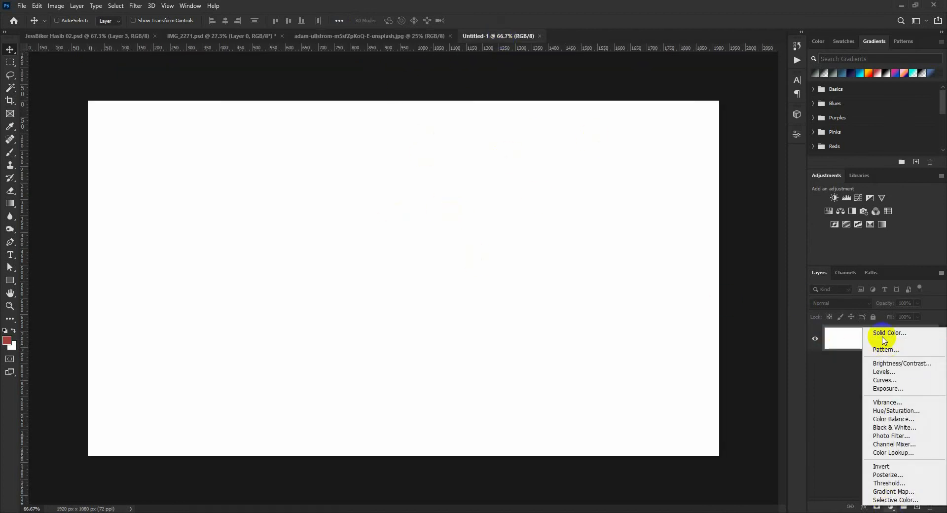
{"action": "left_click", "coordinate": [885, 341]}
{"action": "left_click", "coordinate": [807, 157]}
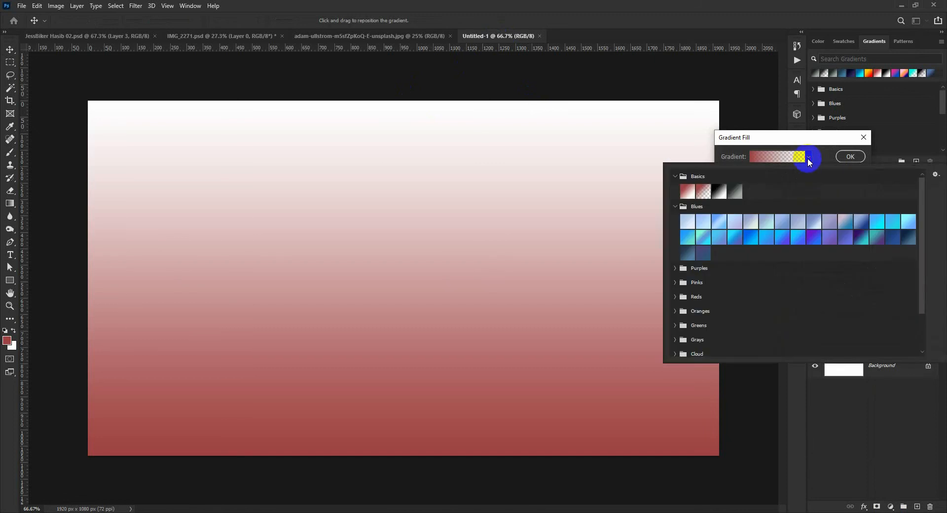
{"action": "left_click", "coordinate": [735, 192]}
{"action": "left_click", "coordinate": [751, 156]}
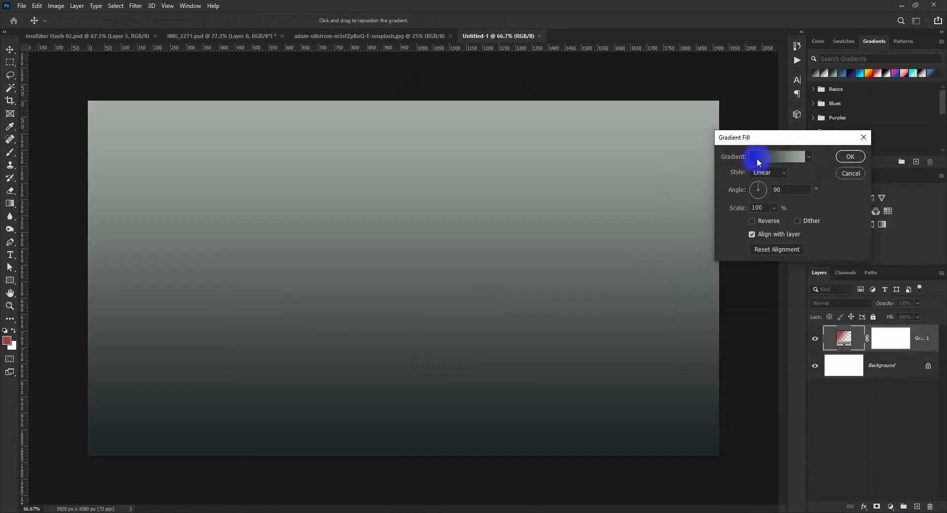
- Make the gradient fill radial and reversed with a 25.86° angle, and reposition its light centre near the canvas's upper middle
{"action": "left_click", "coordinate": [763, 186]}
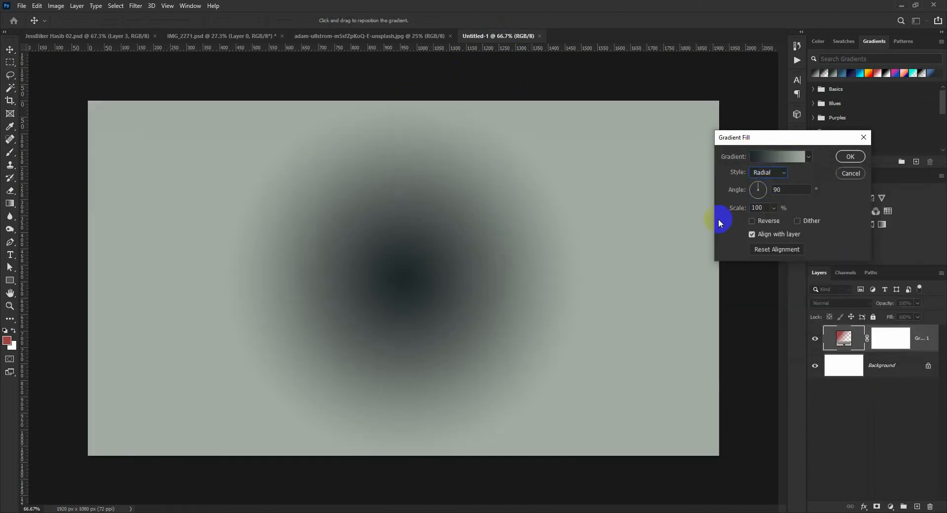
{"action": "left_click", "coordinate": [770, 222]}
{"action": "left_click_drag", "start_coordinate": [524, 256], "coordinate": [481, 155]}
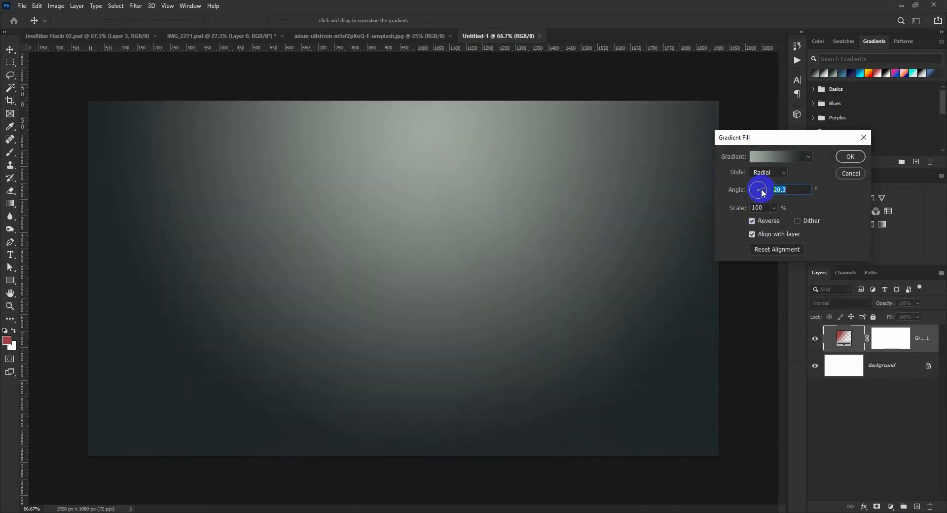
{"action": "left_click_drag", "start_coordinate": [592, 227], "coordinate": [554, 240]}
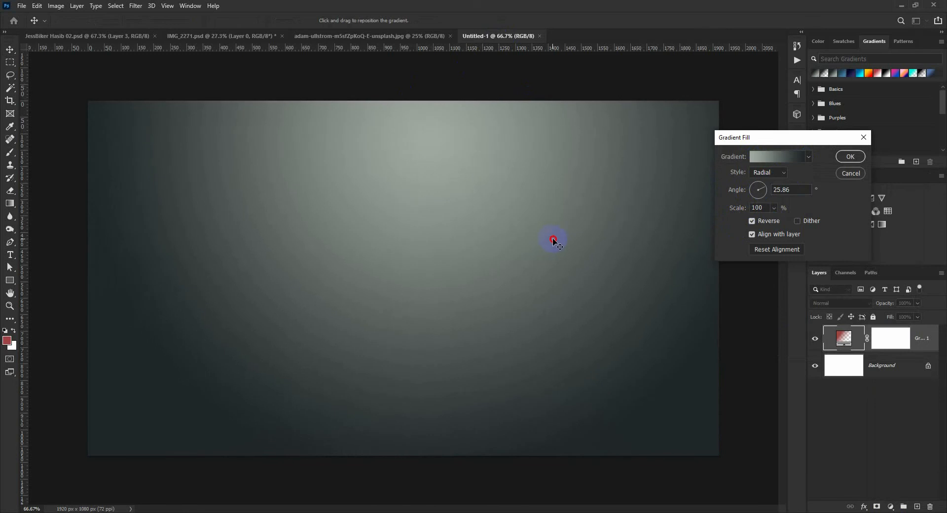
{"action": "left_click", "coordinate": [850, 157]}
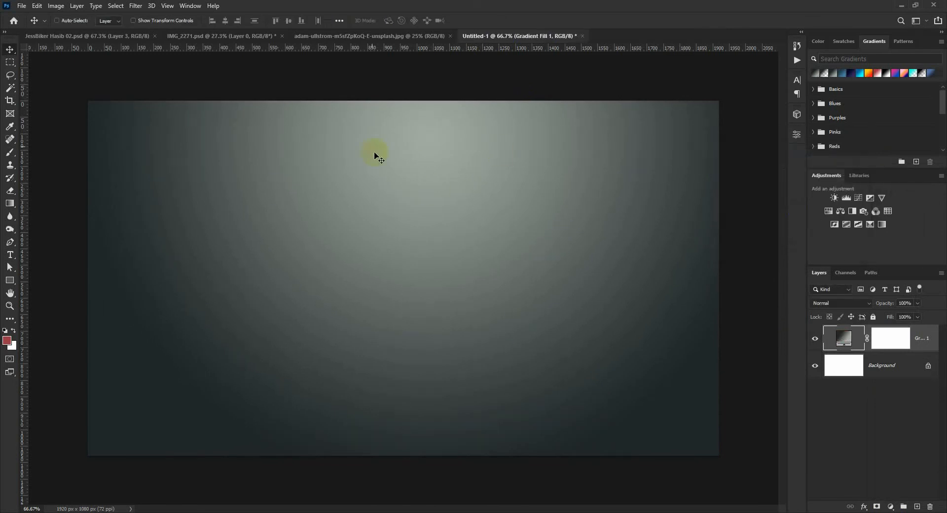
- Copy the wheat field photo into Untitled-1 above the gradient fill and rotate it by 7.08°
{"action": "left_click", "coordinate": [340, 36]}
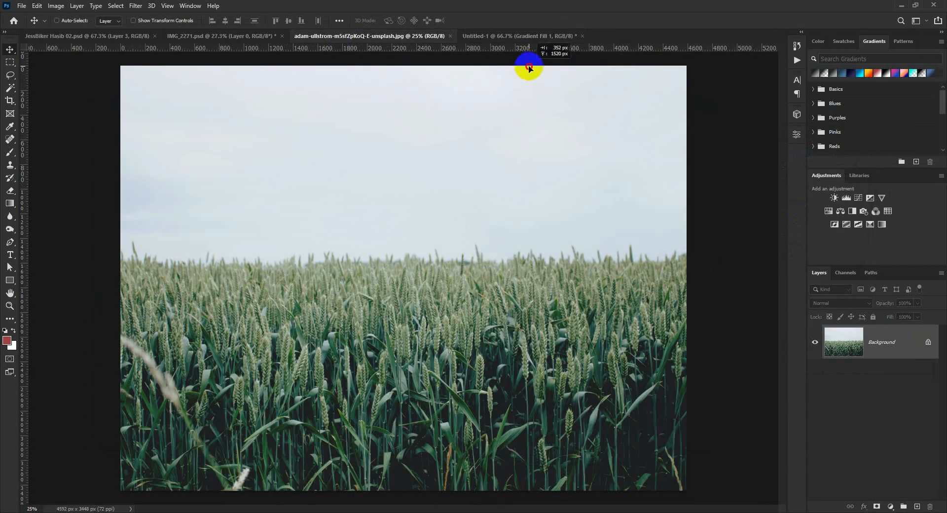
{"action": "left_click_drag", "start_coordinate": [528, 41], "coordinate": [479, 311]}
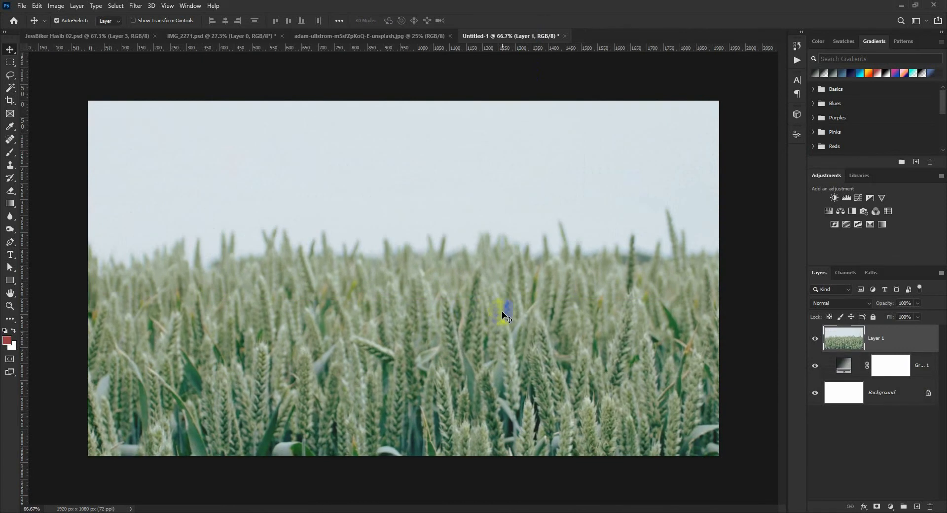
{"action": "key", "text": "ctrl+t"}
{"action": "scroll", "coordinate": [501, 296], "scroll_direction": "down", "scroll_amount": 10}
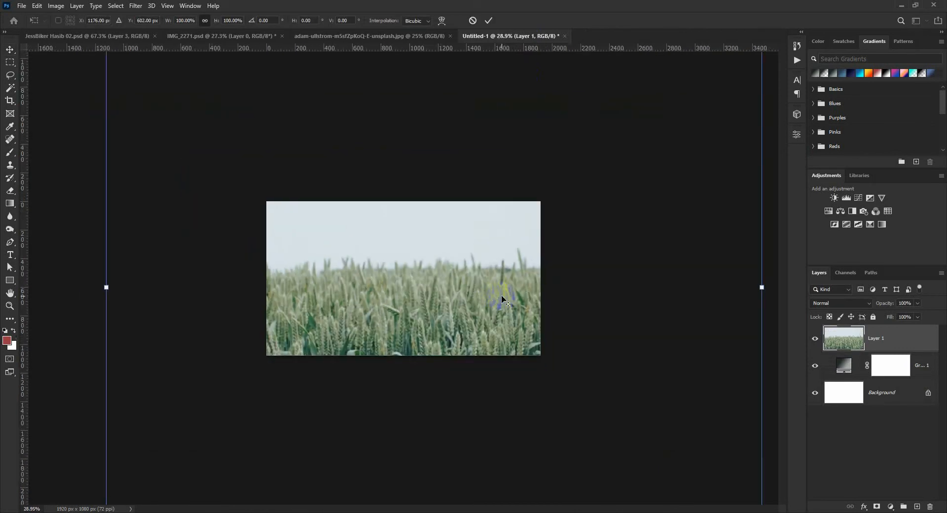
{"action": "left_click_drag", "start_coordinate": [408, 262], "coordinate": [404, 252]}
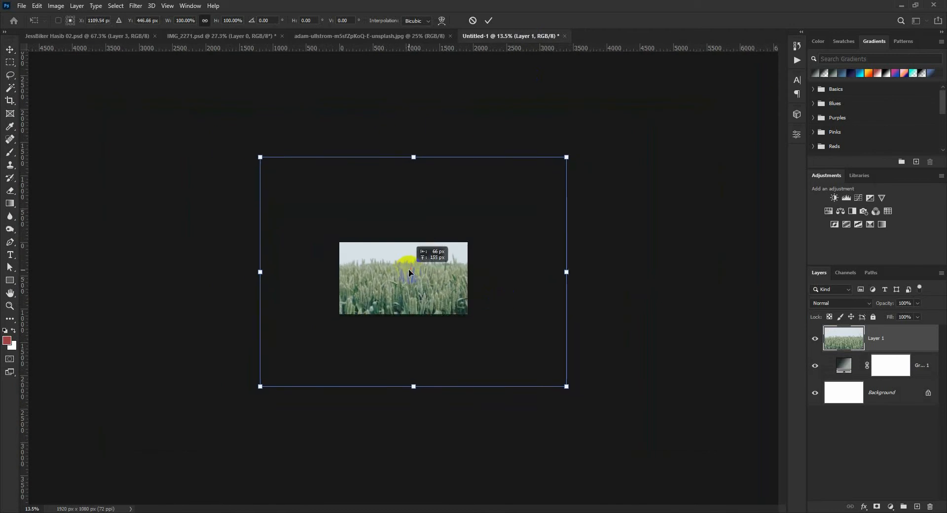
{"action": "left_click_drag", "start_coordinate": [587, 281], "coordinate": [590, 302]}
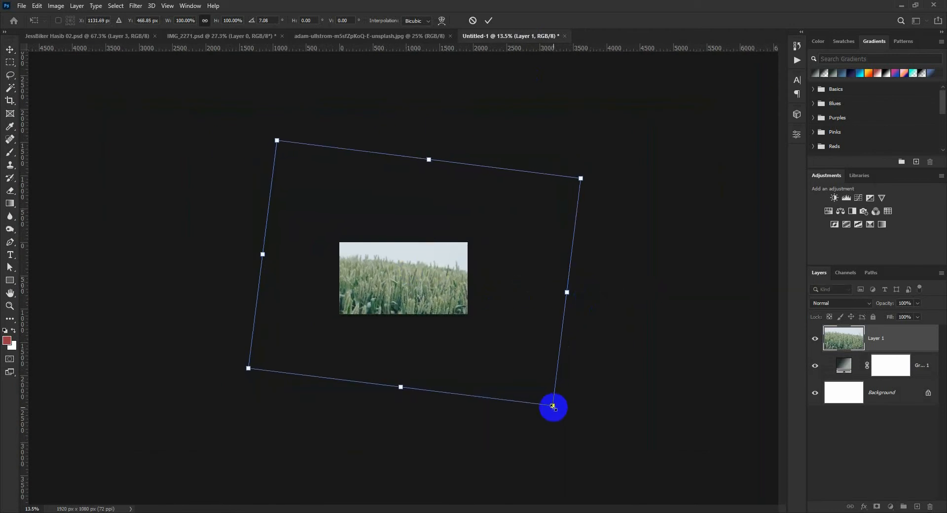
- Scale the wheat field layer to 45.63%, centre it on the canvas at 960 px, 540 px and apply the transform
{"action": "left_click_drag", "start_coordinate": [554, 406], "coordinate": [469, 342]}
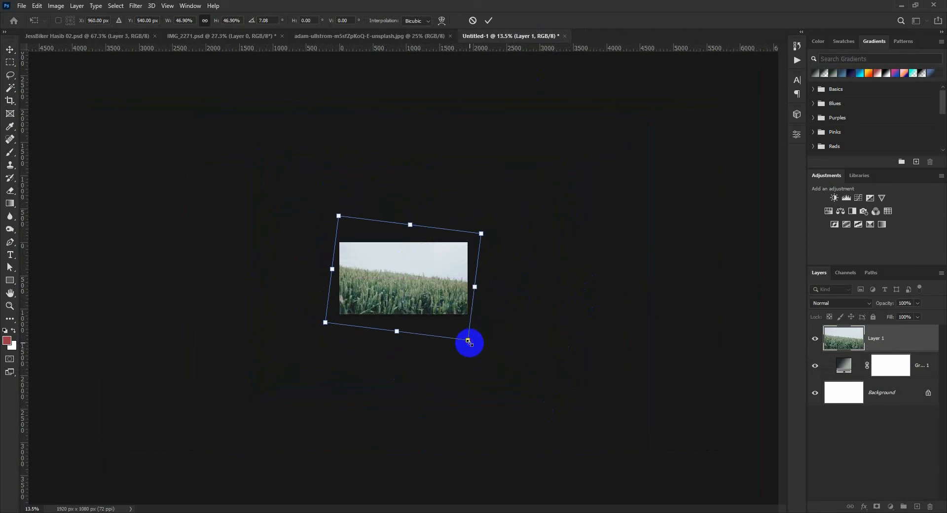
{"action": "scroll", "coordinate": [469, 342], "scroll_direction": "up", "scroll_amount": 10}
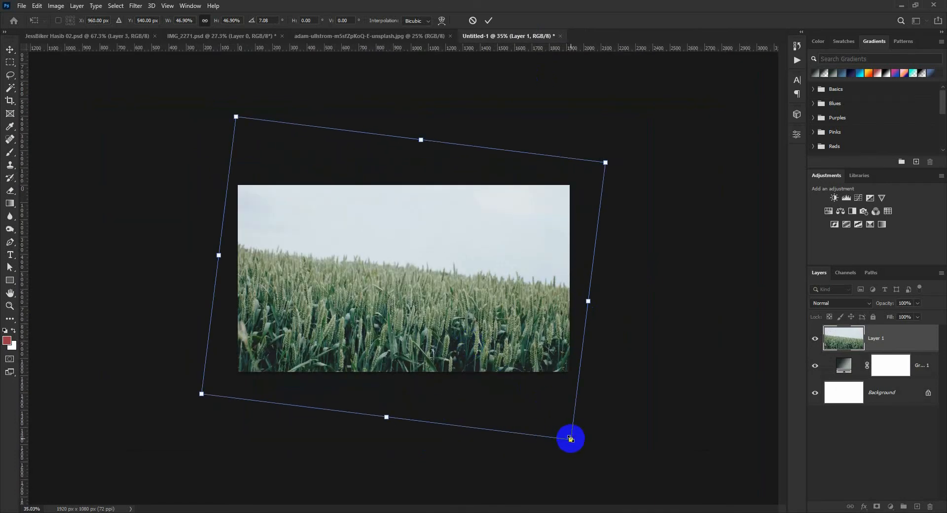
{"action": "left_click_drag", "start_coordinate": [567, 439], "coordinate": [567, 435]}
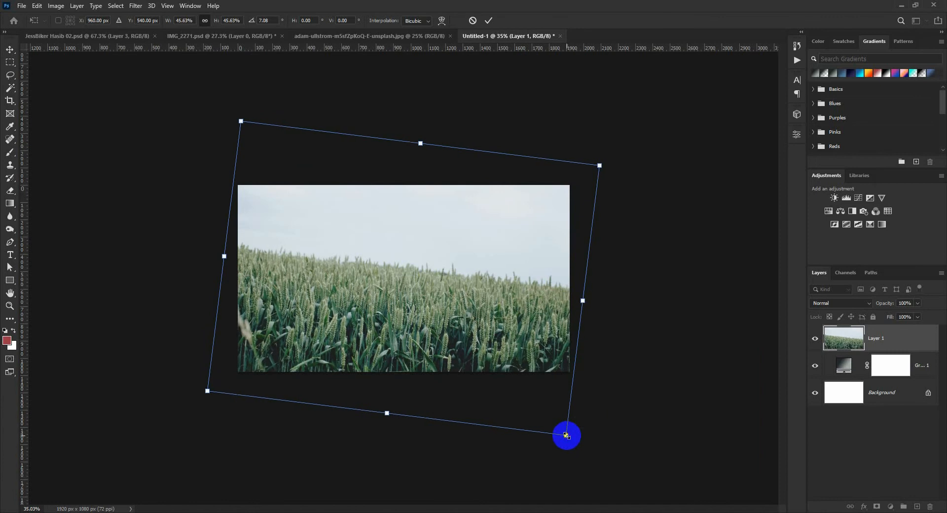
{"action": "double_click", "coordinate": [528, 354]}
{"action": "key", "text": "ctrl+0"}
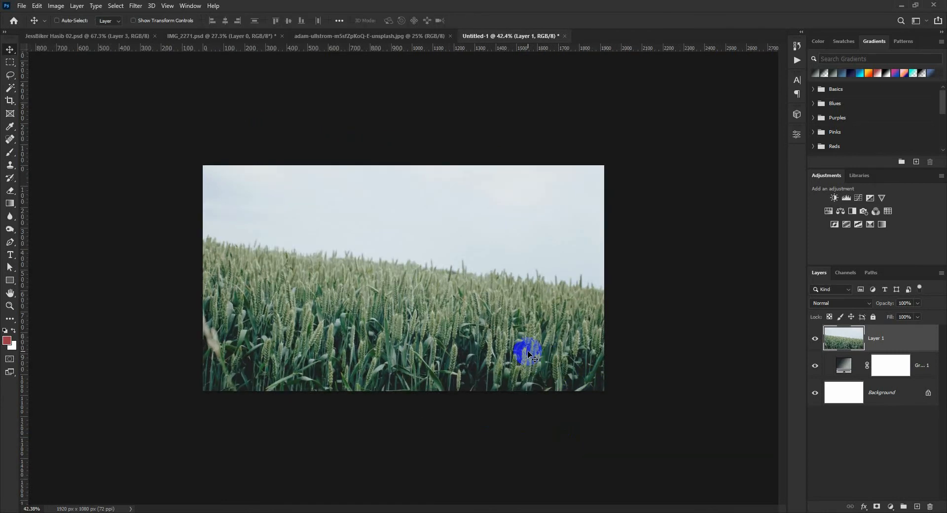
- Blend the wheat field layer as Soft Light at 38% opacity and move it slightly down the canvas
{"action": "left_click", "coordinate": [843, 304]}
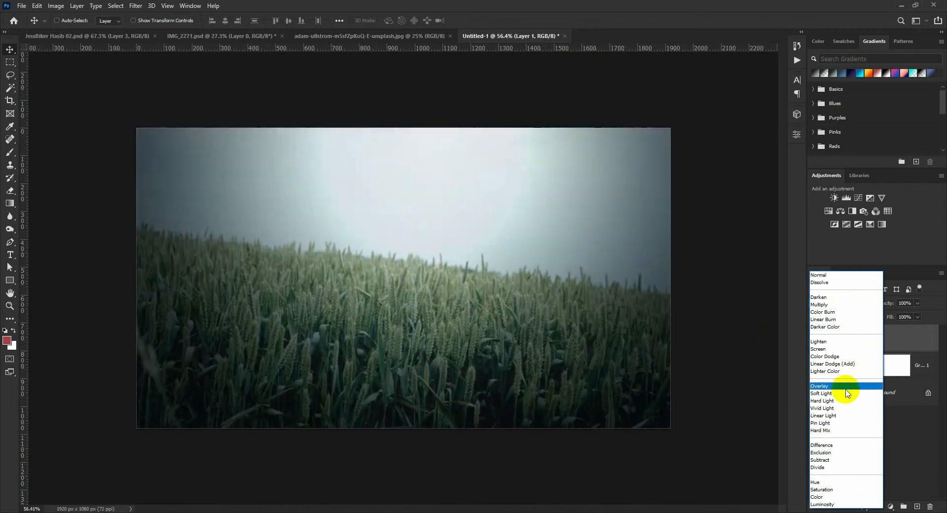
{"action": "left_click", "coordinate": [847, 392]}
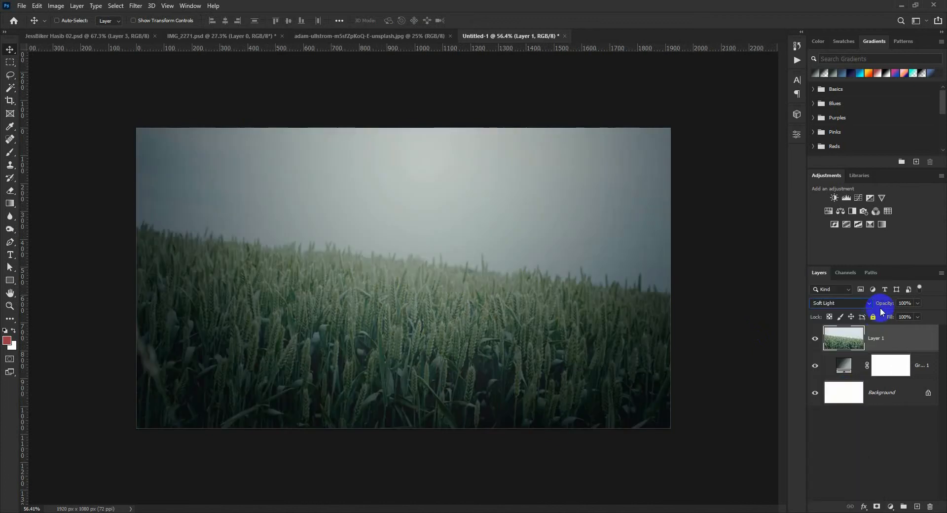
{"action": "left_click_drag", "start_coordinate": [885, 304], "coordinate": [853, 300]}
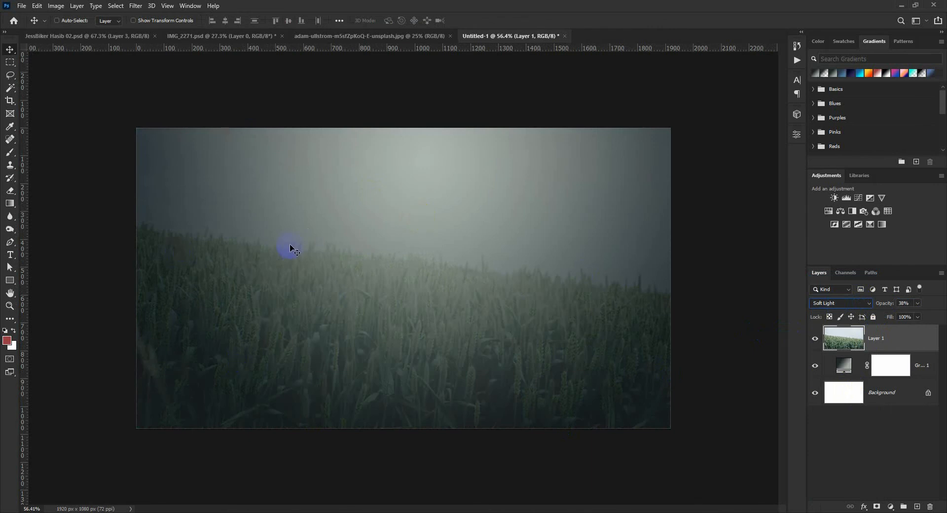
{"action": "left_click_drag", "start_coordinate": [468, 264], "coordinate": [464, 291]}
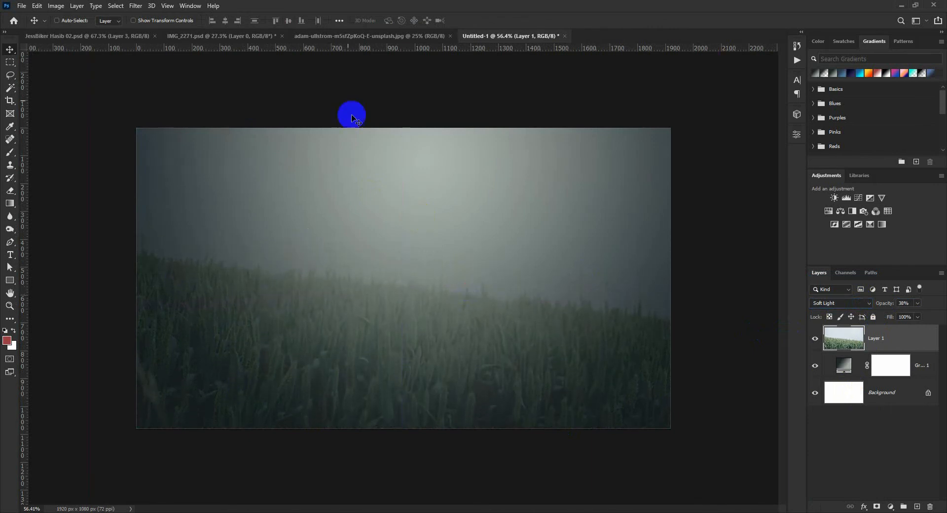
- Copy the masked rider from IMG_2271.psd into Untitled-1 above the wheat field, with the motorcycle along the canvas's lower edge
{"action": "left_click", "coordinate": [323, 39]}
{"action": "left_click", "coordinate": [131, 35]}
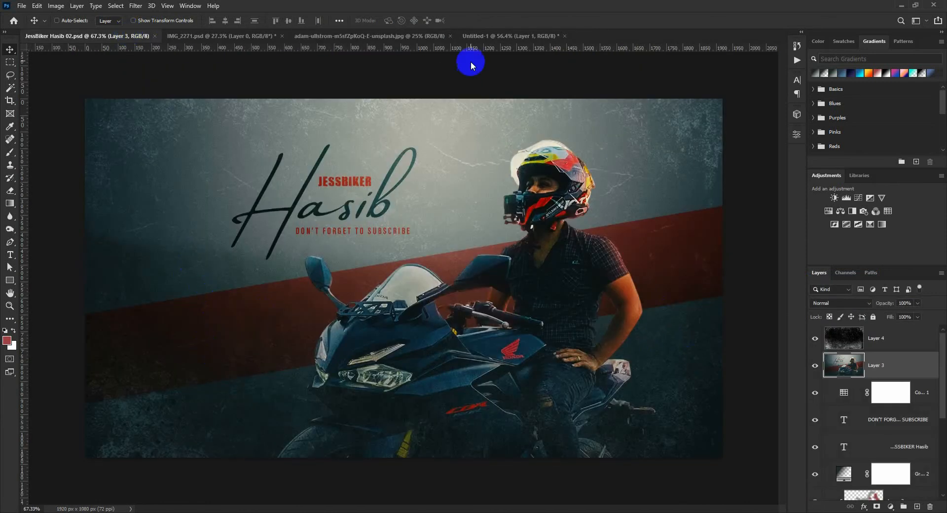
{"action": "left_click", "coordinate": [232, 36]}
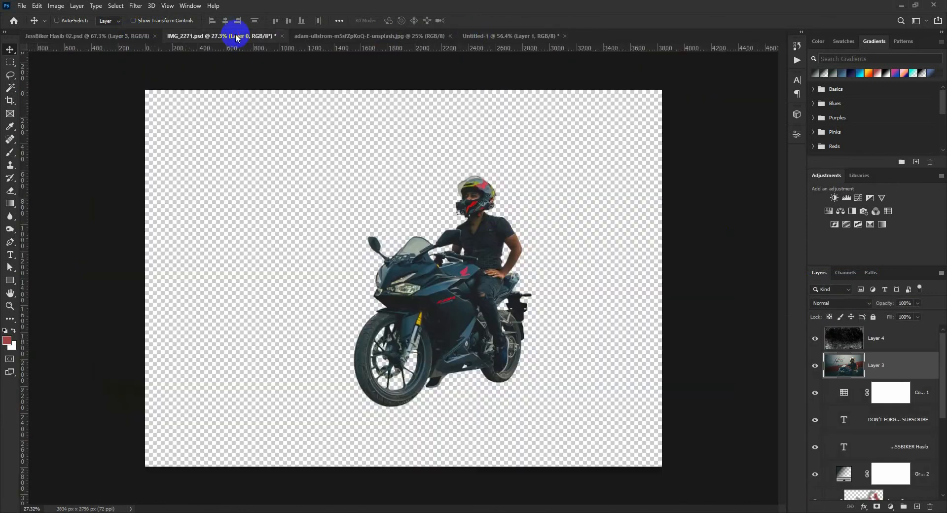
{"action": "left_click_drag", "start_coordinate": [496, 207], "coordinate": [364, 379]}
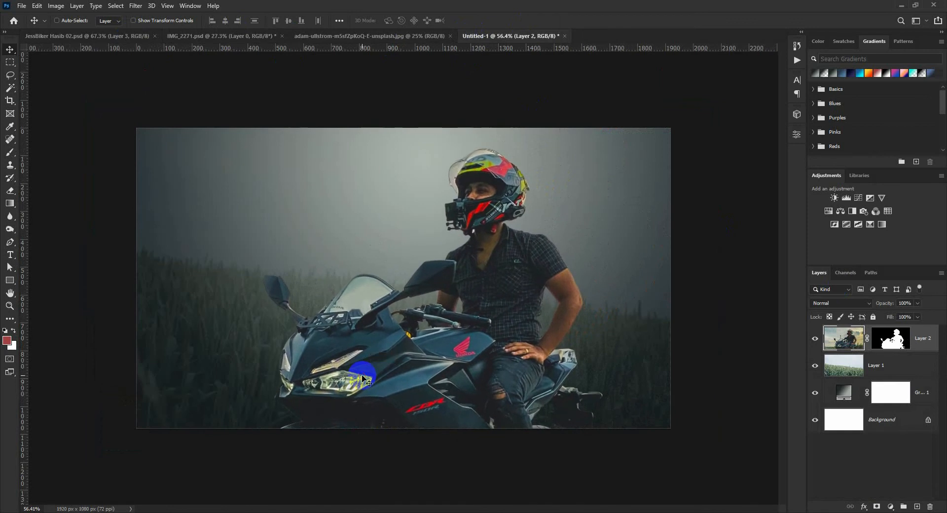
- Draw a rectangle of about 2048 × 334 px across the middle of Untitled-1, extending past both side edges of the canvas
{"action": "left_click", "coordinate": [131, 37]}
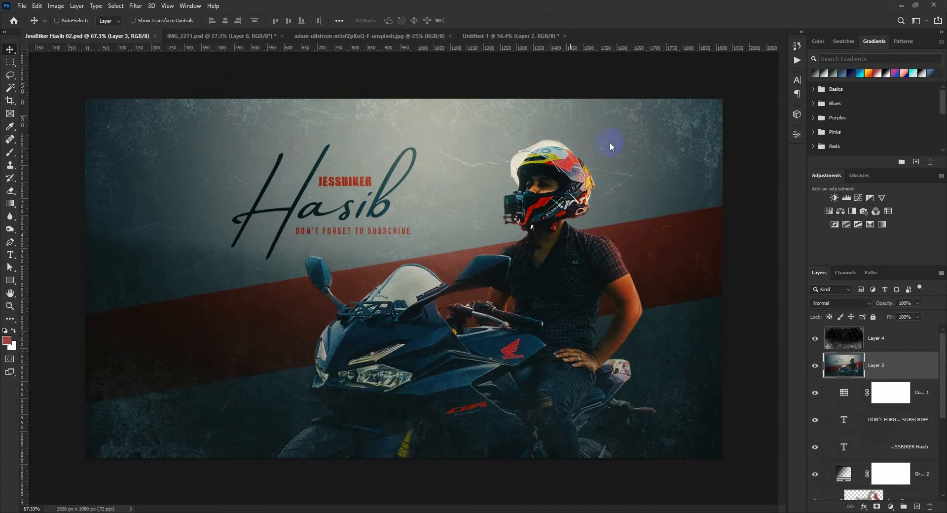
{"action": "left_click", "coordinate": [472, 36]}
{"action": "left_click", "coordinate": [9, 279]}
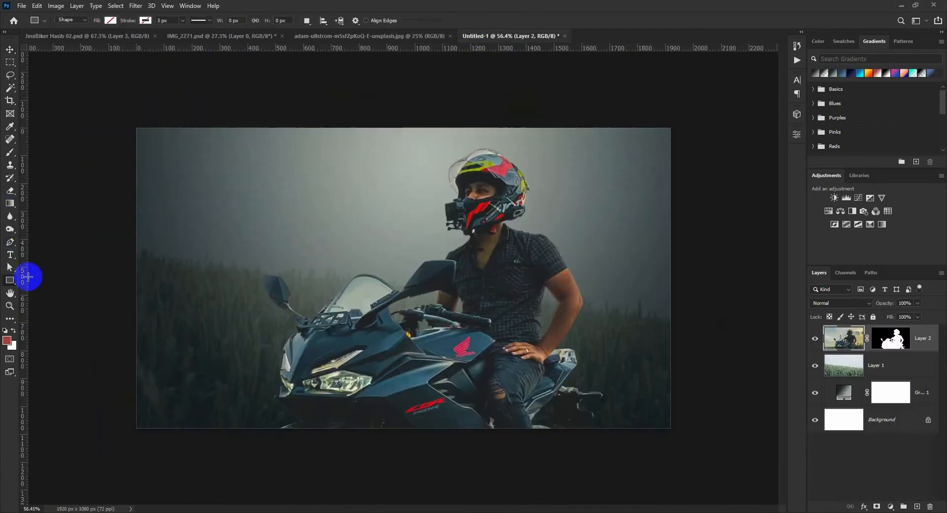
{"action": "left_click_drag", "start_coordinate": [118, 233], "coordinate": [689, 321]}
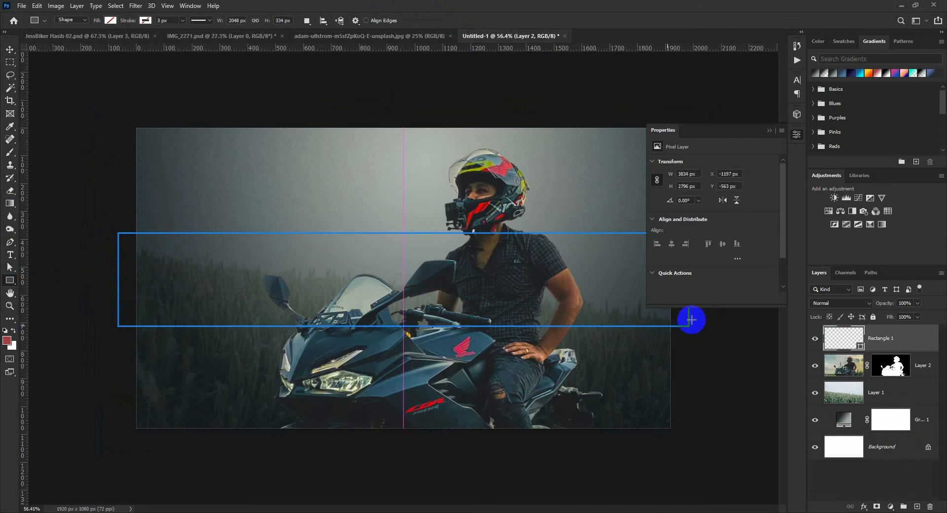
- Fill the rectangle with dark red #941118 sampled from the rider's helmet and move its layer below the rider
{"action": "left_click", "coordinate": [110, 20]}
{"action": "left_click", "coordinate": [51, 72]}
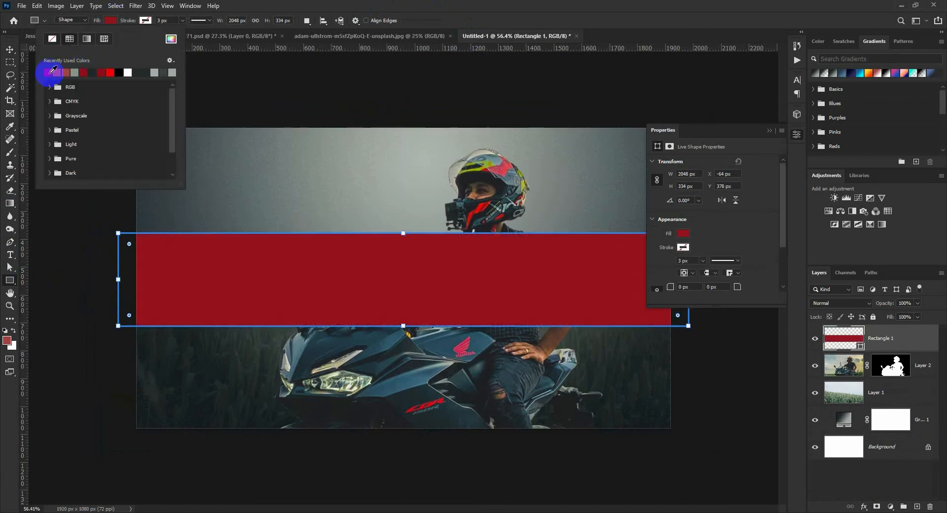
{"action": "left_click", "coordinate": [171, 39]}
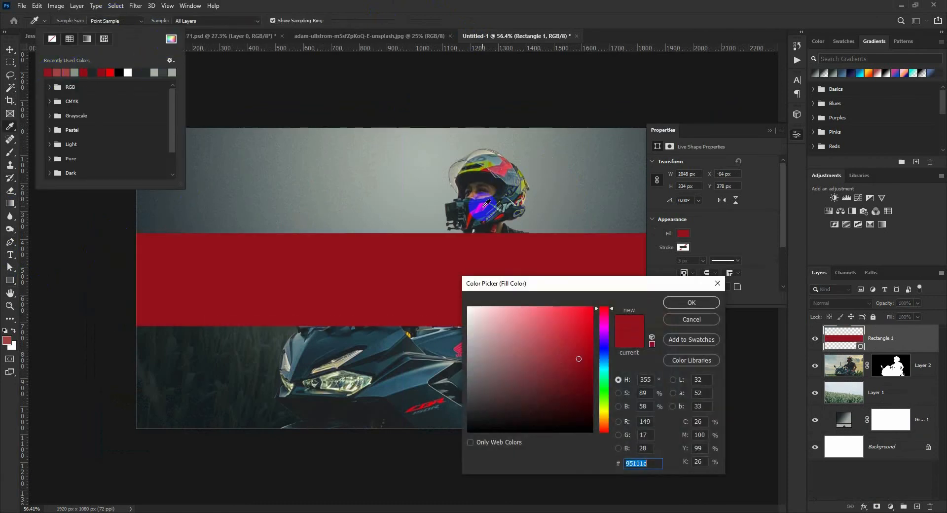
{"action": "left_click", "coordinate": [690, 303]}
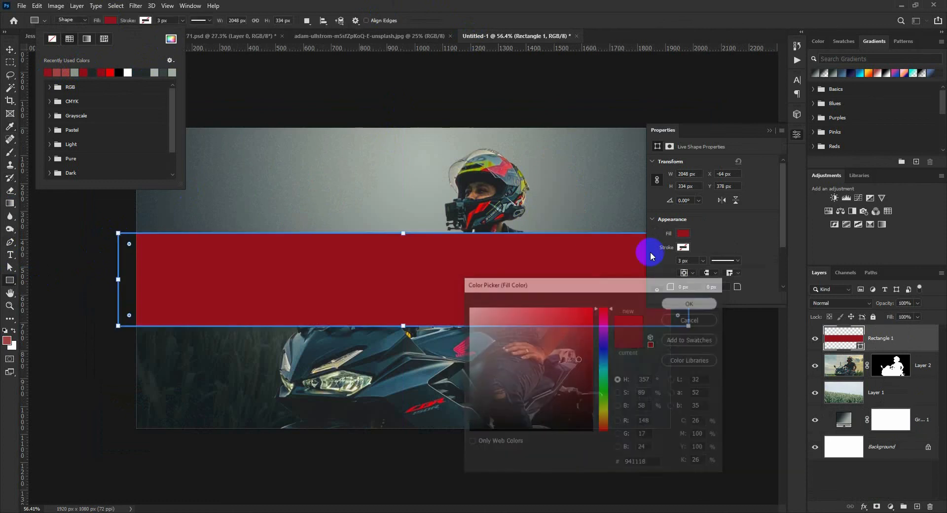
{"action": "left_click", "coordinate": [591, 19]}
{"action": "left_click_drag", "start_coordinate": [888, 337], "coordinate": [886, 383]}
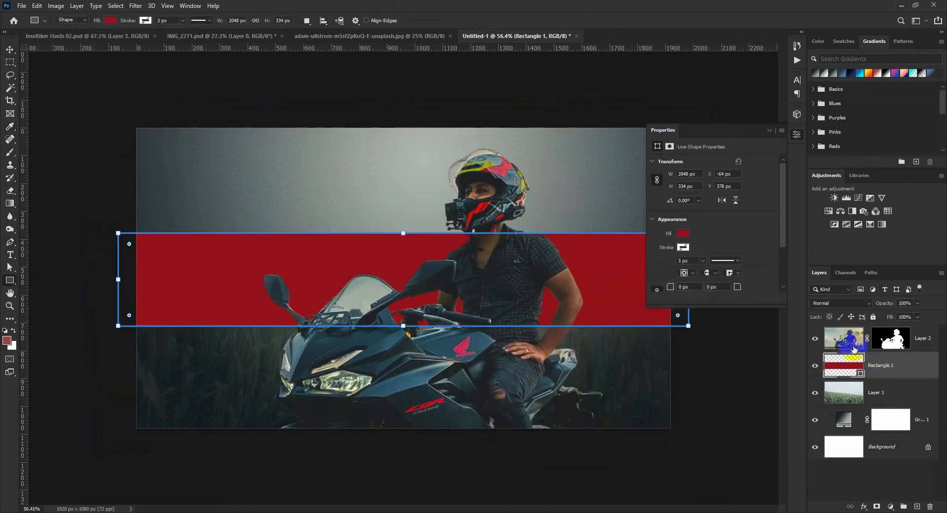
{"action": "left_click", "coordinate": [768, 131]}
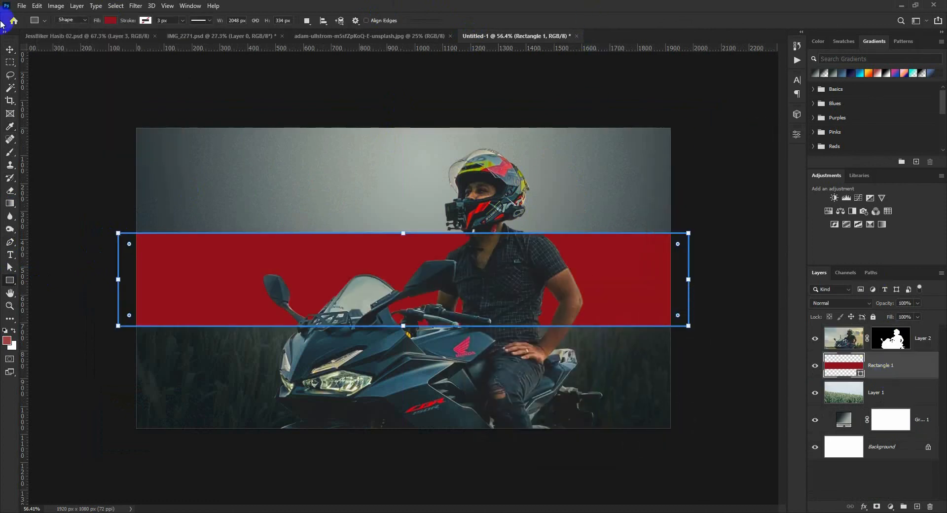
- Rotate the red rectangle to -7.70°, reduce its height to 81.14%, reposition it behind the rider and apply the transform
{"action": "key", "text": "ctrl+t"}
{"action": "left_click_drag", "start_coordinate": [708, 272], "coordinate": [712, 222]}
{"action": "left_click_drag", "start_coordinate": [631, 240], "coordinate": [631, 267]}
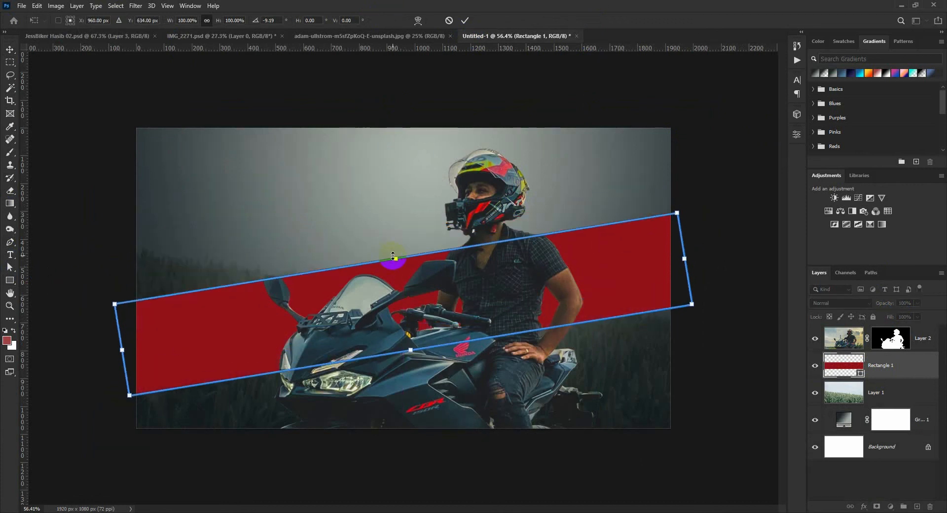
{"action": "left_click_drag", "start_coordinate": [397, 259], "coordinate": [408, 275]}
{"action": "left_click_drag", "start_coordinate": [426, 309], "coordinate": [423, 292]}
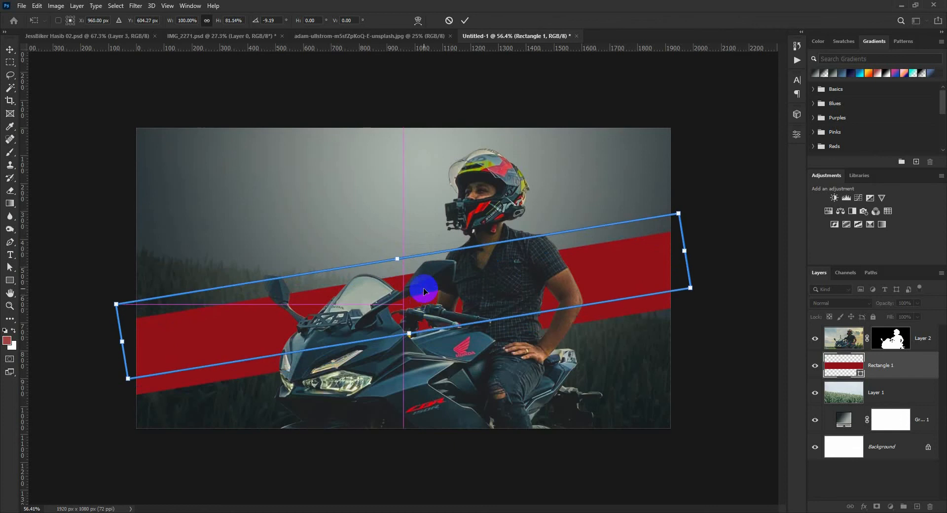
{"action": "left_click_drag", "start_coordinate": [707, 250], "coordinate": [710, 257]}
{"action": "left_click_drag", "start_coordinate": [560, 275], "coordinate": [569, 263]}
{"action": "left_click", "coordinate": [466, 21]}
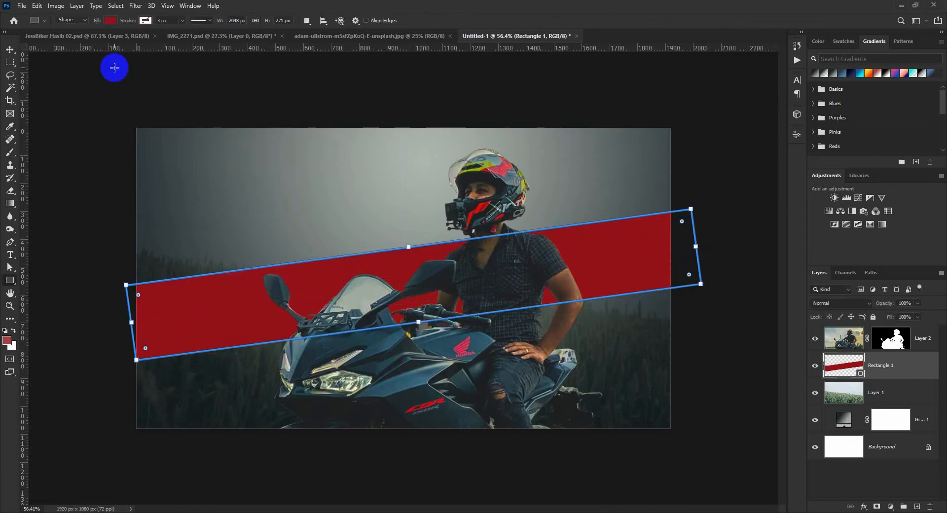
- Blend the red stripe as Vivid Light at 70% opacity and move it slightly down the canvas
{"action": "left_click", "coordinate": [9, 49]}
{"action": "mouse_move", "coordinate": [378, 288]}
{"action": "left_mouse_down"}
{"action": "mouse_move", "coordinate": [380, 271]}
{"action": "mouse_move", "coordinate": [383, 291]}
{"action": "left_mouse_up"}
{"action": "left_click", "coordinate": [133, 37]}
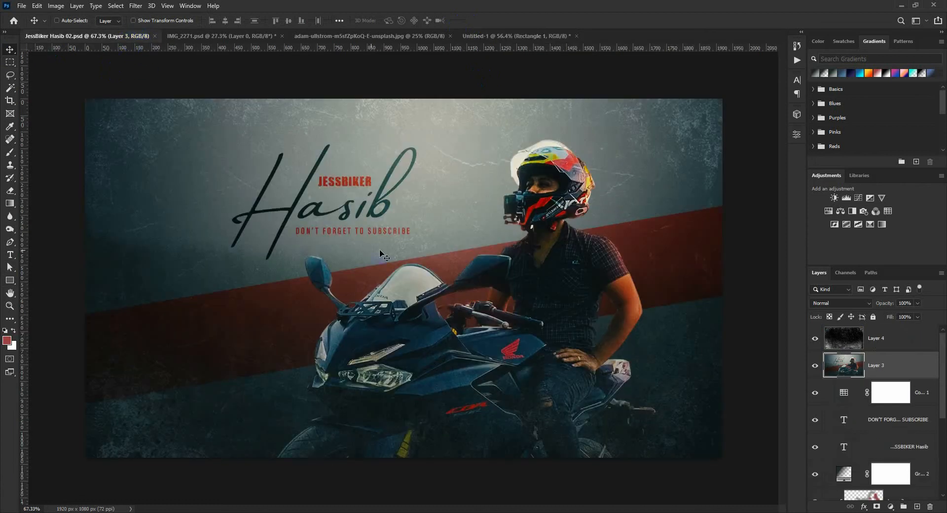
{"action": "left_click", "coordinate": [508, 36]}
{"action": "left_click", "coordinate": [841, 303]}
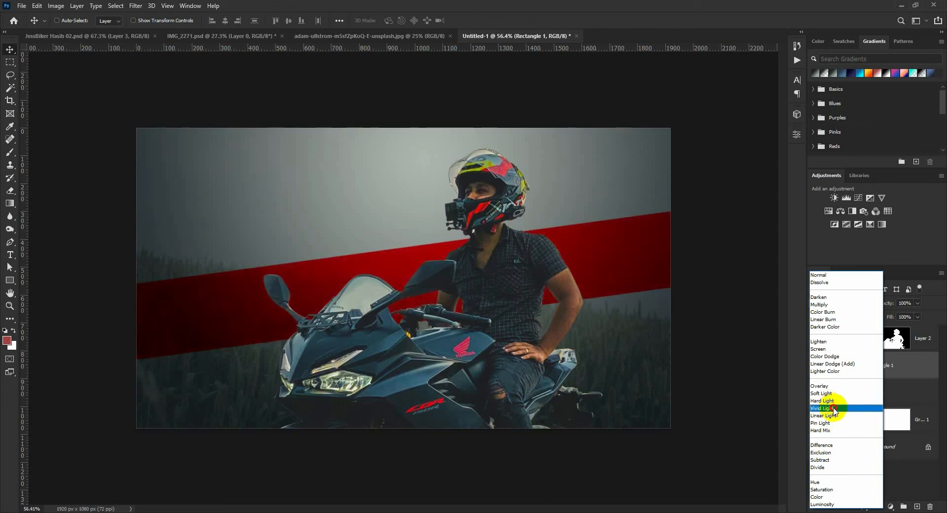
{"action": "left_click", "coordinate": [834, 409]}
{"action": "mouse_move", "coordinate": [581, 283]}
{"action": "left_mouse_down"}
{"action": "mouse_move", "coordinate": [589, 302]}
{"action": "mouse_move", "coordinate": [591, 293]}
{"action": "left_mouse_up"}
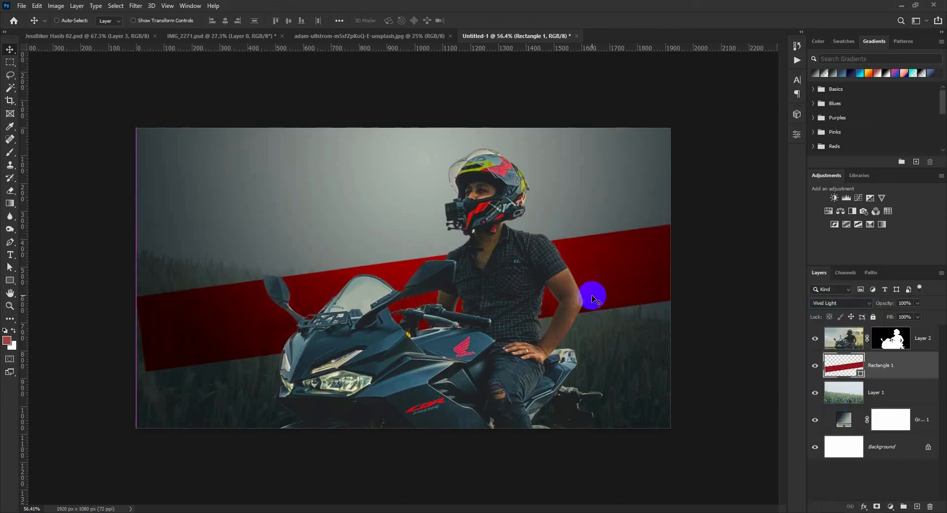
{"action": "left_click_drag", "start_coordinate": [891, 306], "coordinate": [874, 304]}
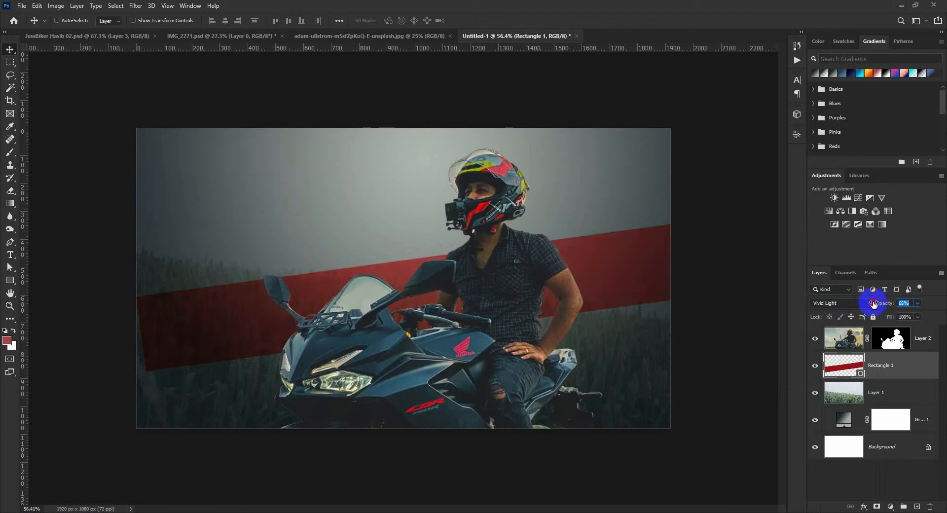
- Apply a Gaussian Blur with a radius of 6.8 pixels to the wheat field layer
{"action": "left_click", "coordinate": [859, 400]}
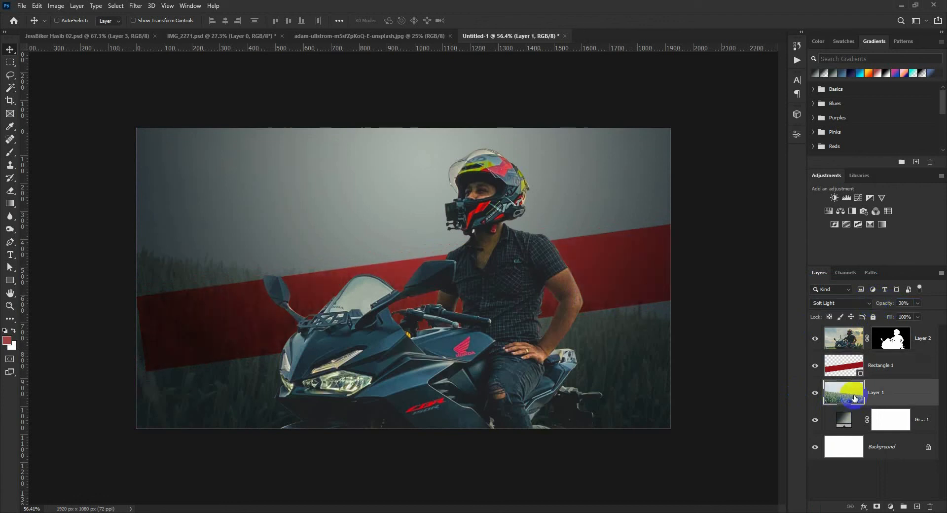
{"action": "left_click", "coordinate": [136, 5]}
{"action": "mouse_move", "coordinate": [172, 132]}
{"action": "left_click", "coordinate": [298, 170]}
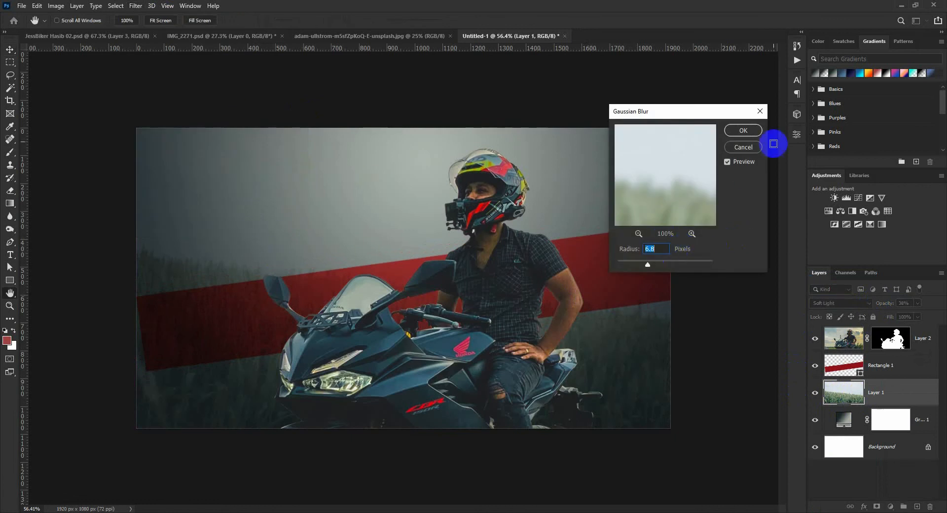
{"action": "left_click", "coordinate": [743, 130]}
- Shift the red stripe left so it fully covers the canvas's left edge
{"action": "left_click", "coordinate": [903, 364]}
{"action": "left_click_drag", "start_coordinate": [513, 257], "coordinate": [497, 257]}
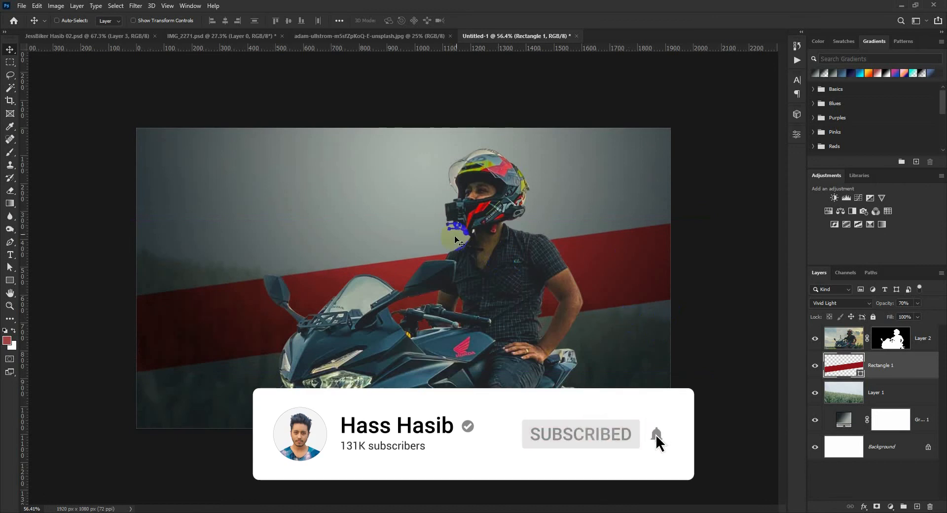
{"action": "left_click", "coordinate": [926, 341]}
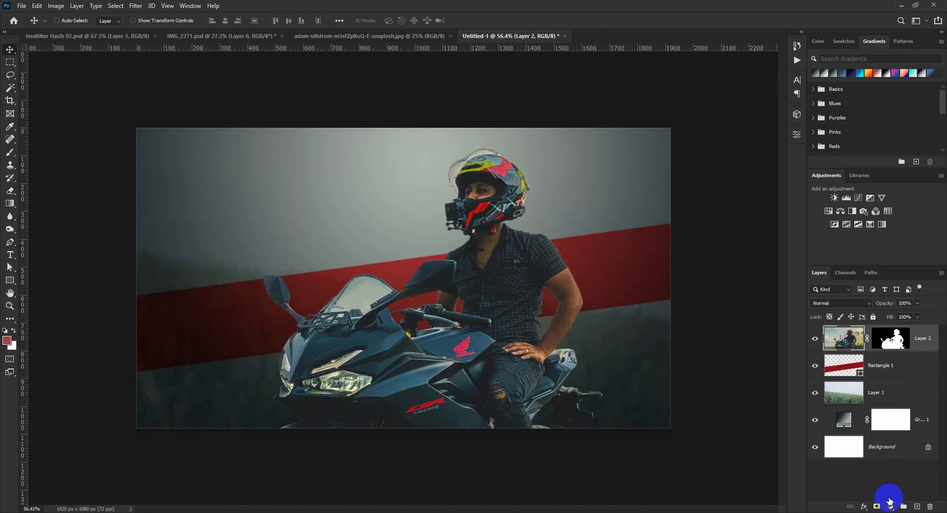
{"action": "left_click", "coordinate": [891, 507]}
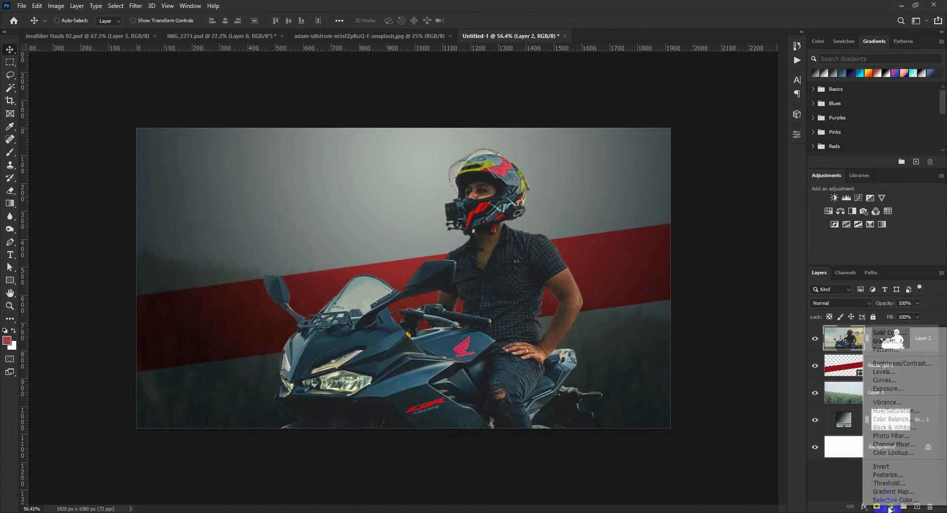
{"action": "left_click", "coordinate": [895, 444]}
{"action": "left_click", "coordinate": [707, 163]}
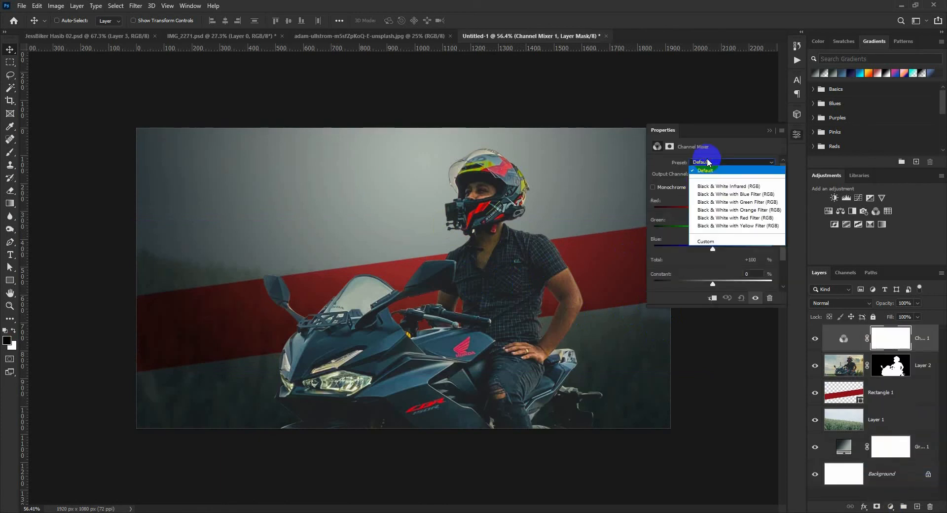
{"action": "left_click", "coordinate": [717, 130]}
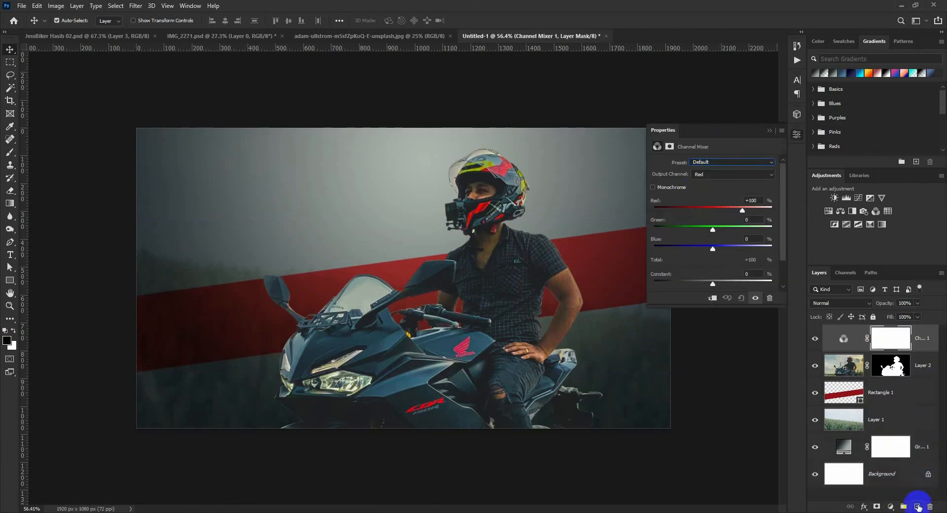
{"action": "key", "text": "ctrl+z"}
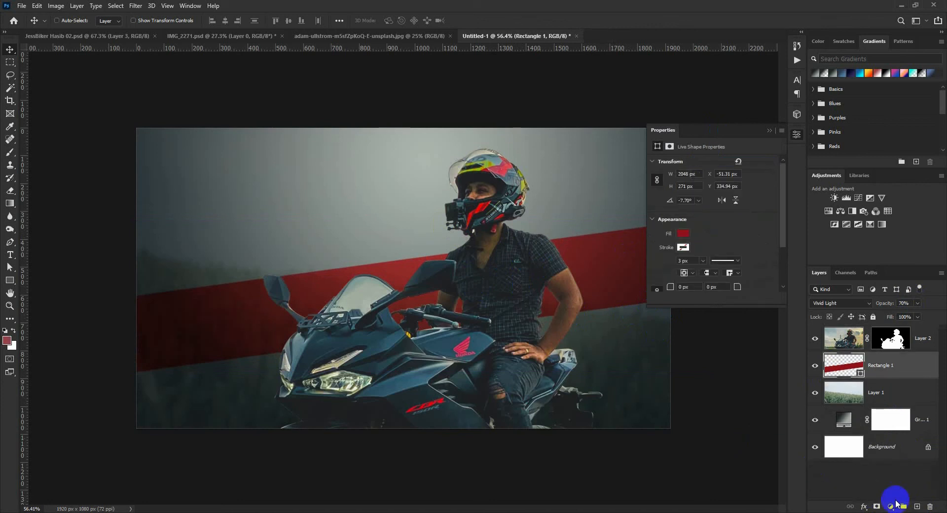
- Add a Color Lookup adjustment layer above the rider using the Kodak 5205 Fuji 3510 (by Adobe).cube 3D LUT
{"action": "left_click", "coordinate": [919, 345]}
{"action": "left_click", "coordinate": [891, 506]}
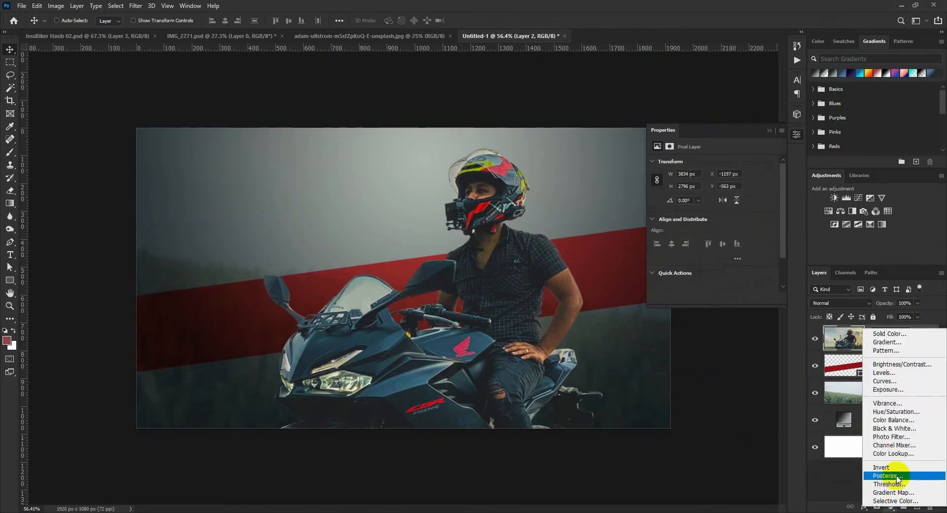
{"action": "left_click", "coordinate": [896, 454]}
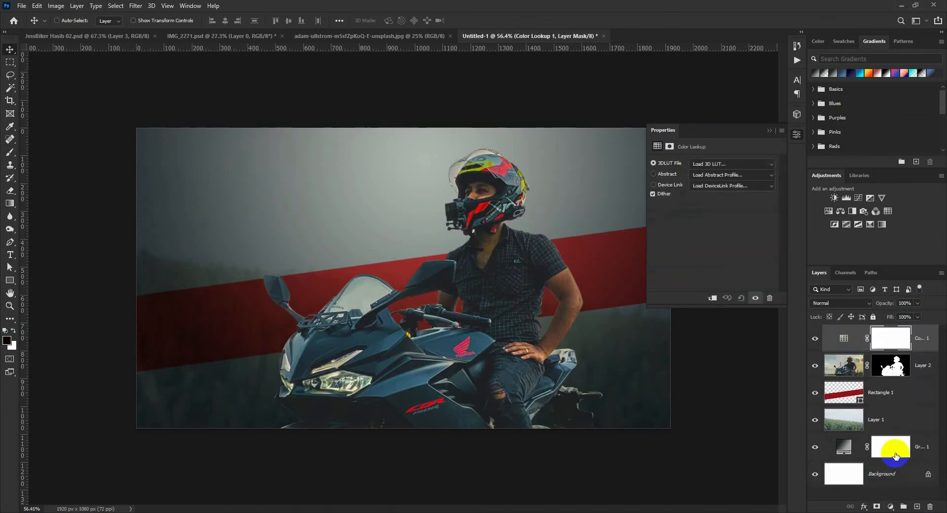
{"action": "left_click", "coordinate": [717, 165]}
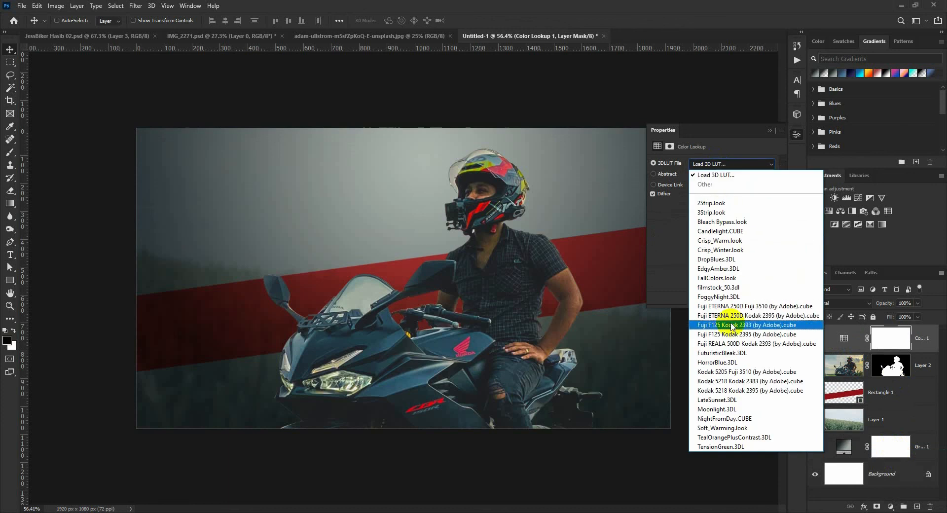
{"action": "left_click", "coordinate": [763, 374]}
{"action": "left_click_drag", "start_coordinate": [478, 248], "coordinate": [525, 256]}
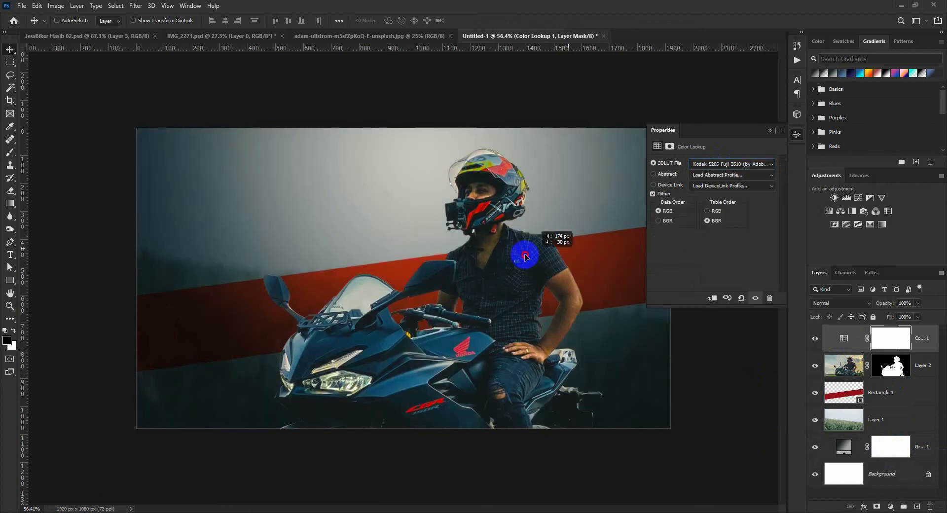
{"action": "left_click", "coordinate": [769, 130]}
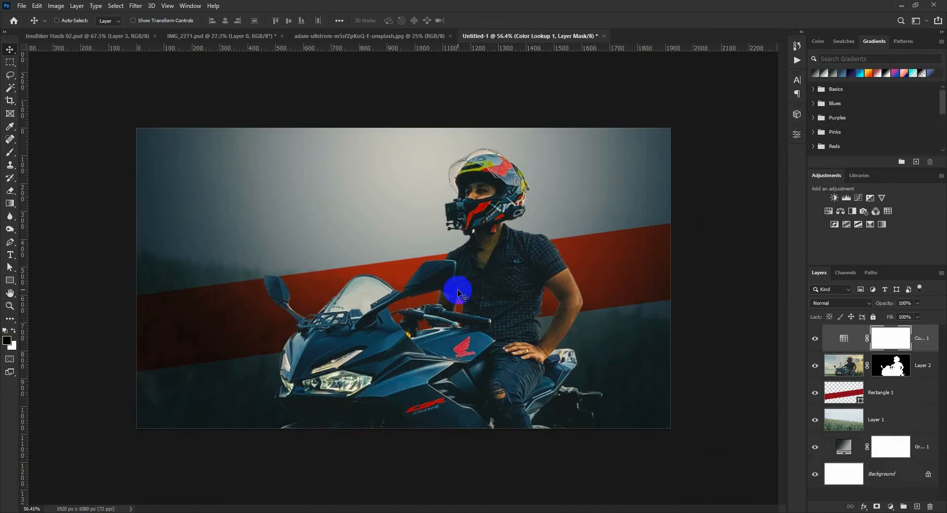
- Copy the title and "DON'T FORGET TO SUBSCRIBE" text layers from the finished reference banner into Untitled-1, above the motorcycle's windshield beside the helmet
{"action": "left_click", "coordinate": [95, 38]}
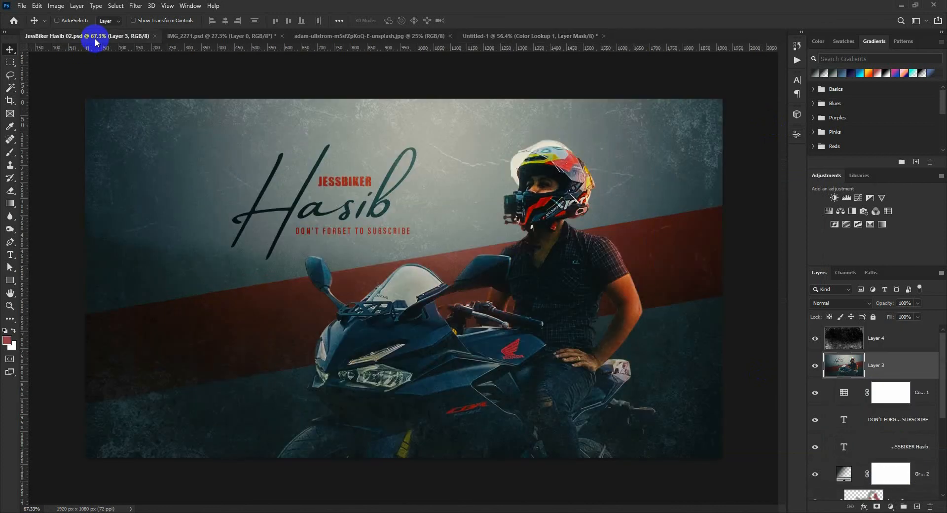
{"action": "left_click", "coordinate": [896, 427]}
{"action": "left_click", "coordinate": [899, 447], "text": "shift"}
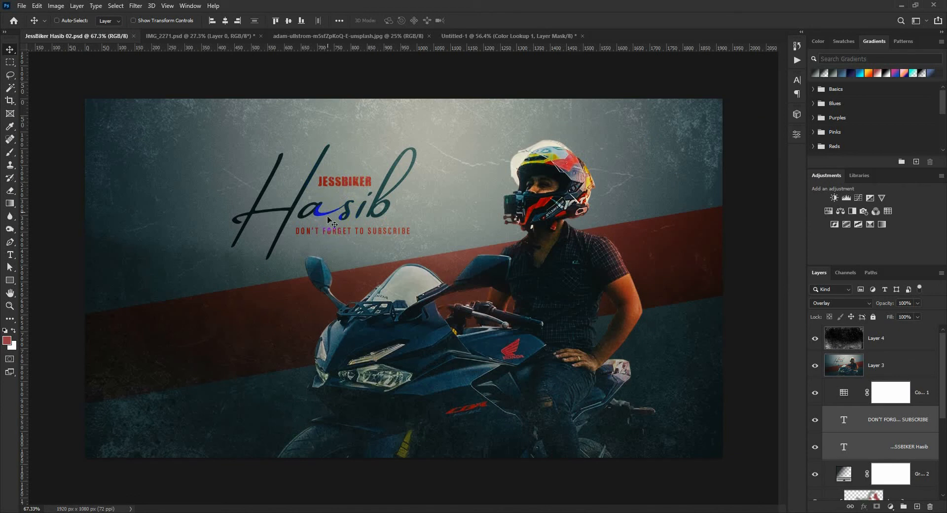
{"action": "left_click_drag", "start_coordinate": [383, 238], "coordinate": [334, 226]}
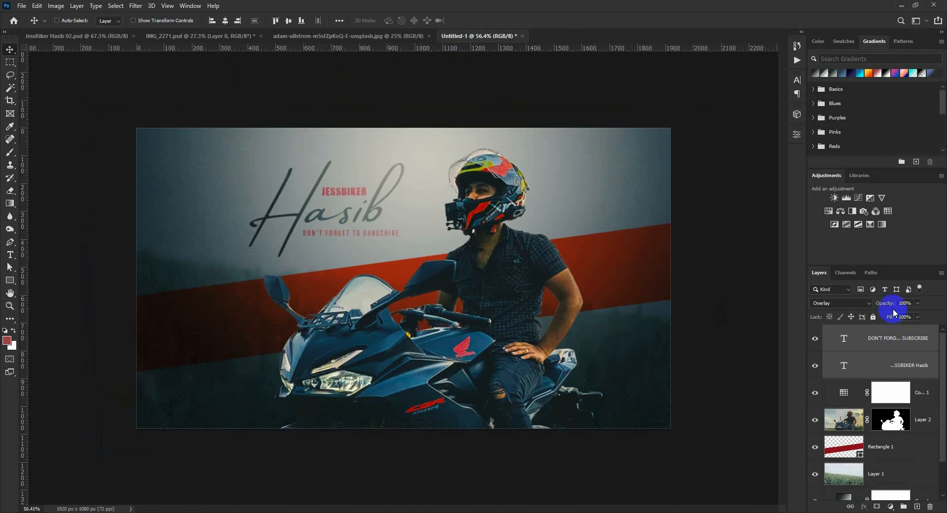
- Try the Normal blend mode on both text layers and set them back to Overlay
{"action": "left_click", "coordinate": [842, 304]}
{"action": "left_click", "coordinate": [831, 270]}
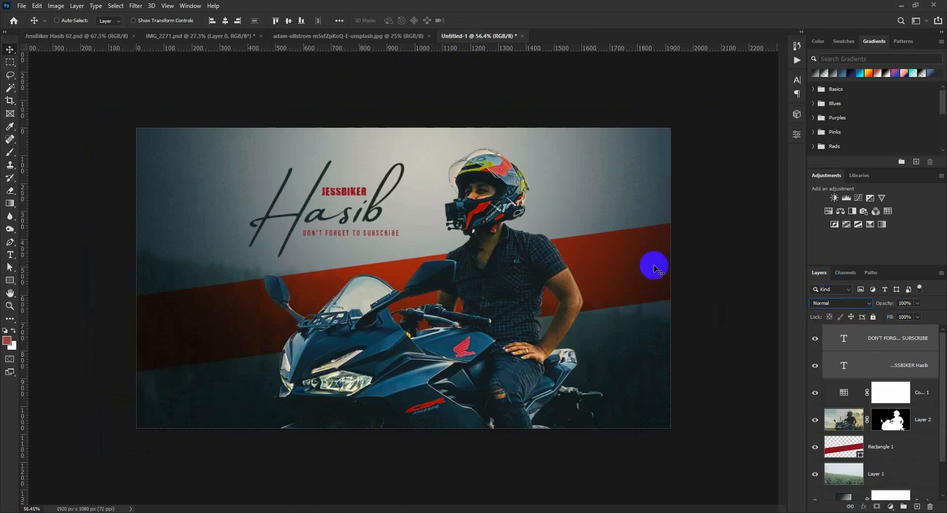
{"action": "left_click", "coordinate": [840, 302]}
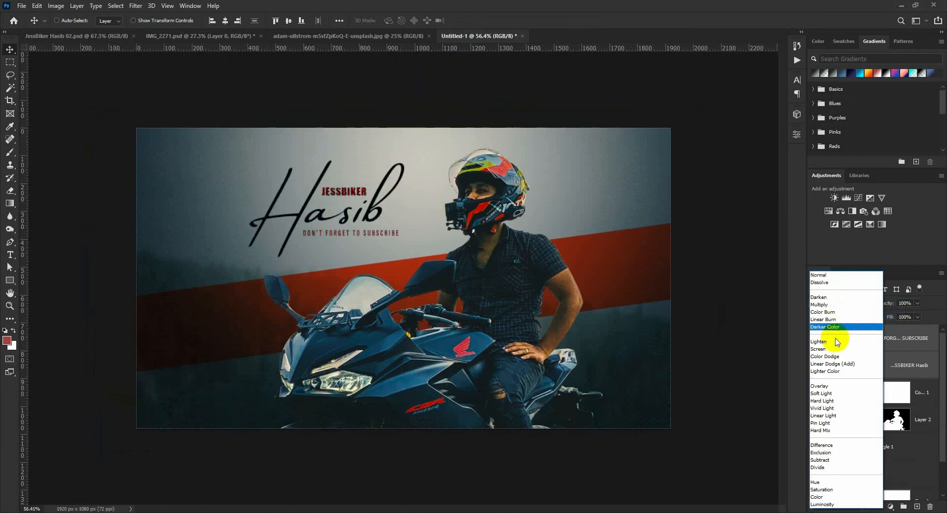
{"action": "left_click", "coordinate": [839, 387]}
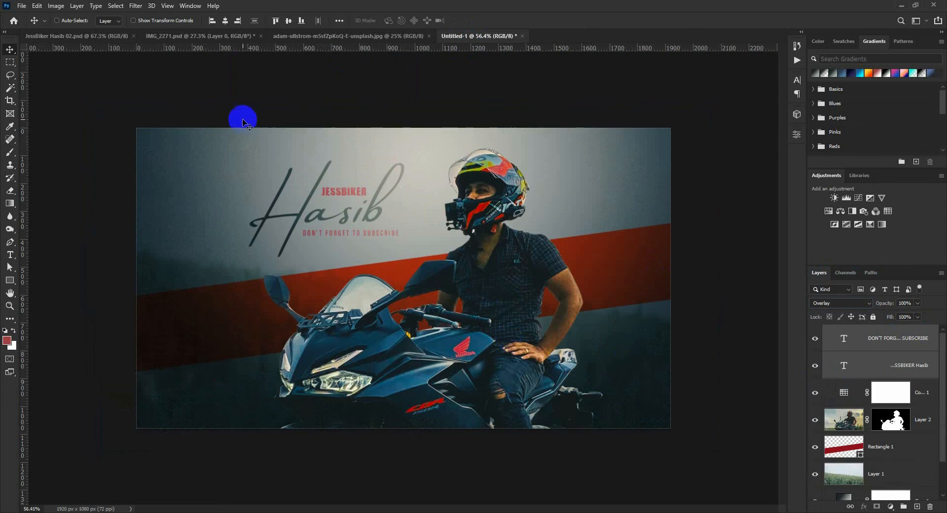
- Following the reference banner's layer stack, add a Gradient Fill layer above the rider in Untitled-1 and shift the gradient toward the canvas's lower edge
{"action": "left_click", "coordinate": [96, 40]}
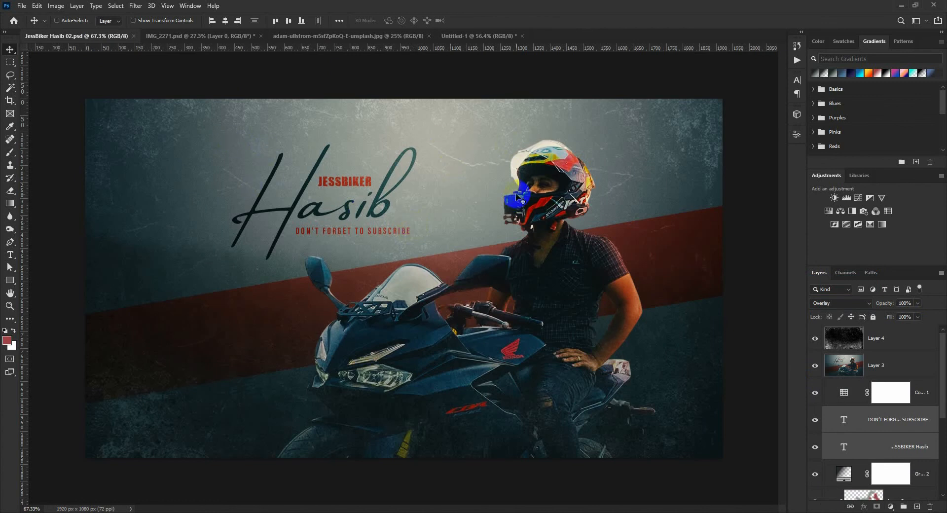
{"action": "scroll", "coordinate": [900, 395], "scroll_direction": "down", "scroll_amount": 3}
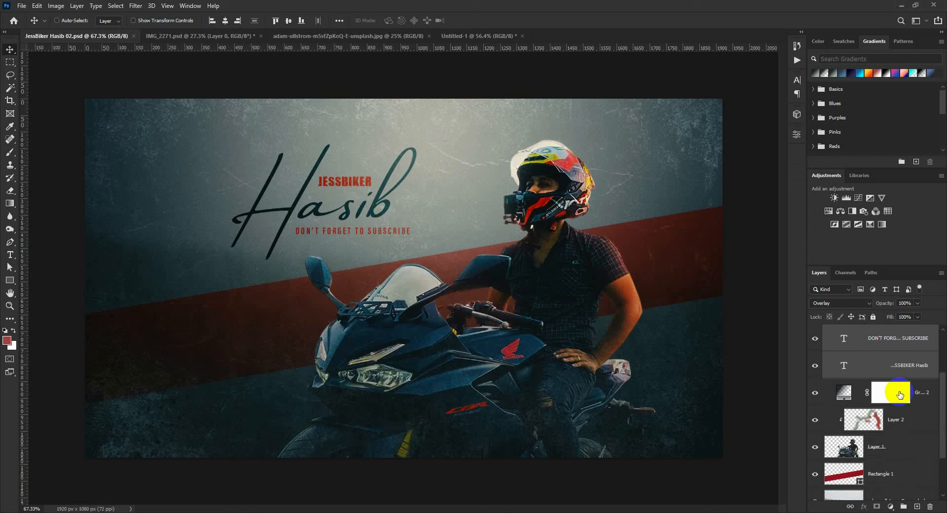
{"action": "scroll", "coordinate": [900, 394], "scroll_direction": "down", "scroll_amount": 2}
{"action": "scroll", "coordinate": [900, 394], "scroll_direction": "up", "scroll_amount": 2}
{"action": "left_click", "coordinate": [466, 37]}
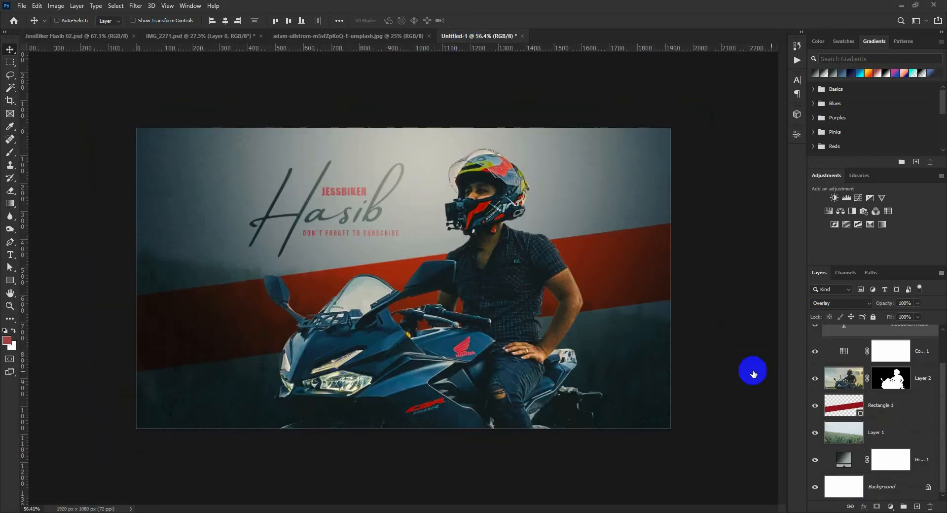
{"action": "left_click", "coordinate": [846, 377]}
{"action": "left_click", "coordinate": [890, 507]}
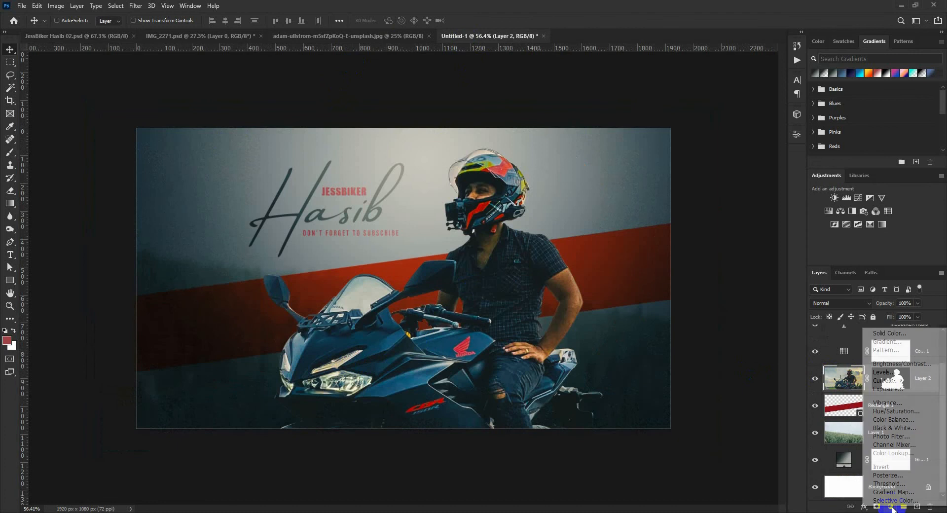
{"action": "left_click", "coordinate": [852, 382]}
{"action": "left_click", "coordinate": [892, 508]}
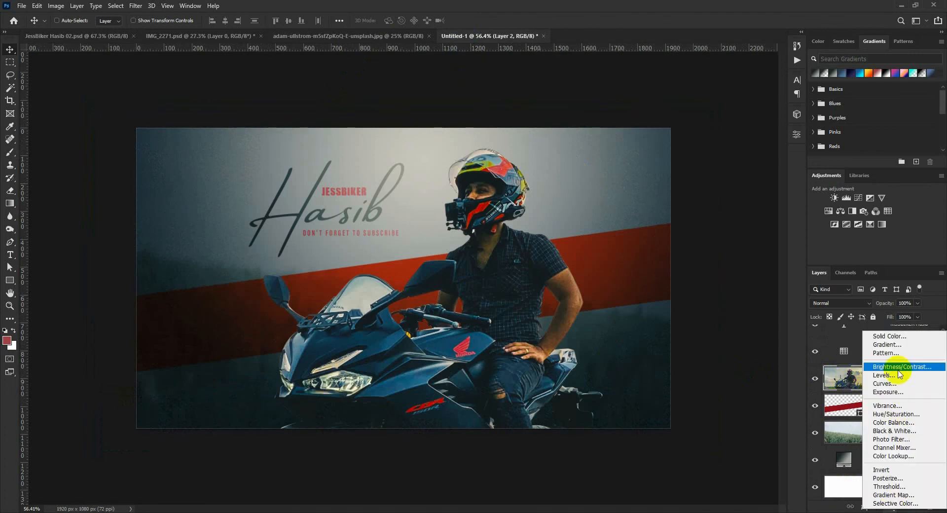
{"action": "left_click", "coordinate": [887, 344]}
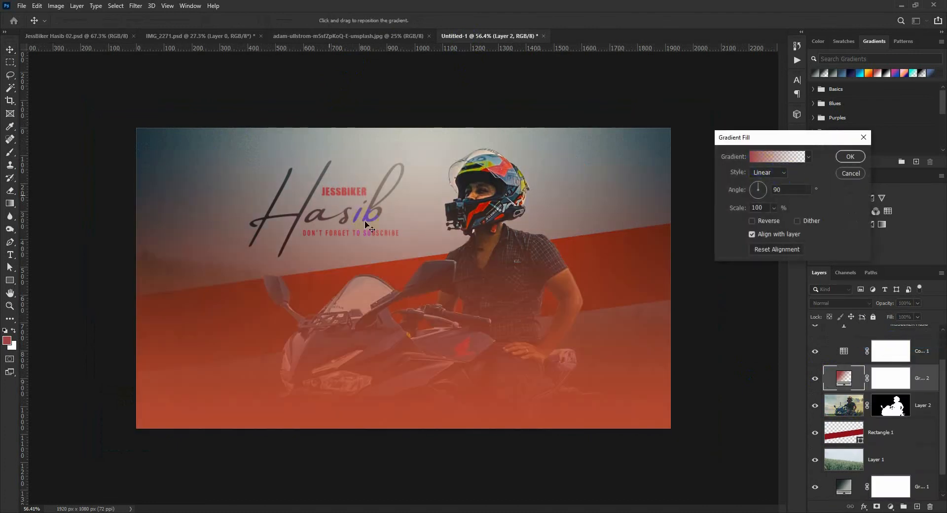
{"action": "left_click_drag", "start_coordinate": [656, 207], "coordinate": [590, 348]}
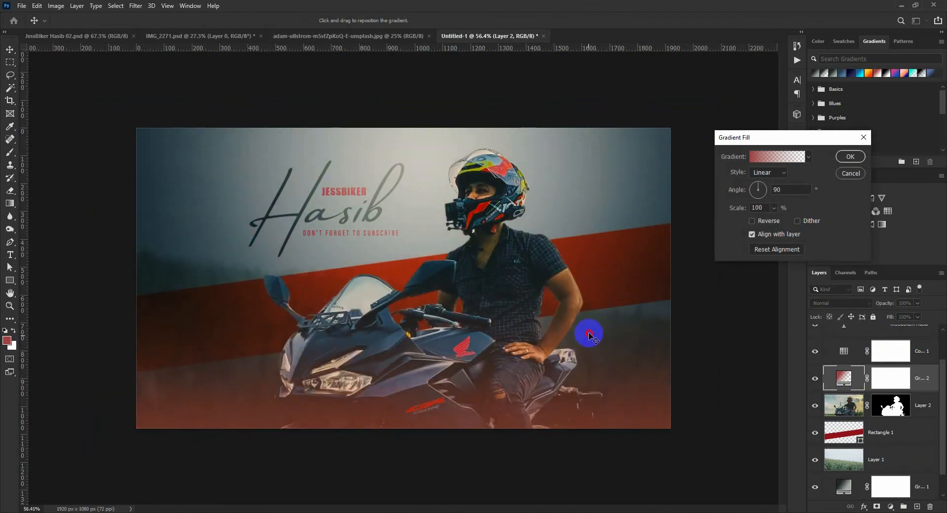
- Set the gradient's two color stops to dark teals sampled from the backdrop near the canvas's left edge, #152325 and #142022
{"action": "left_click", "coordinate": [762, 156]}
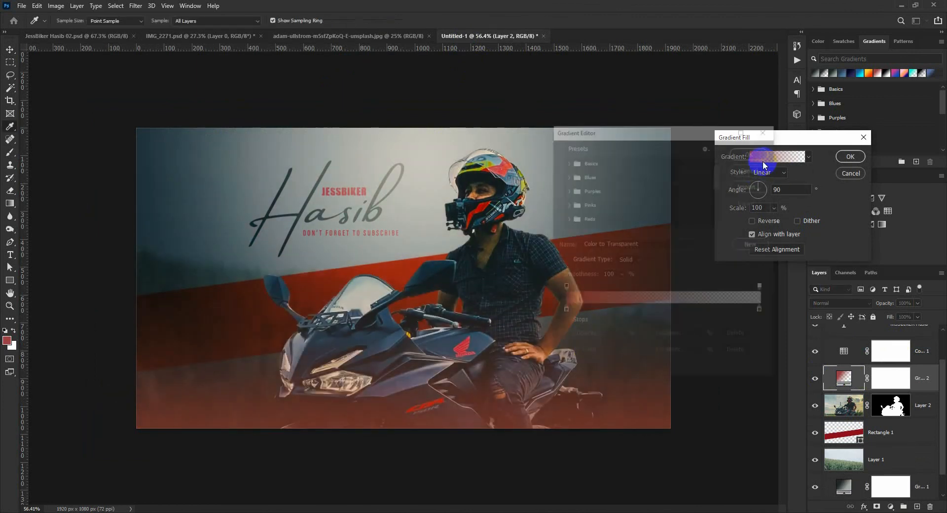
{"action": "double_click", "coordinate": [564, 312]}
{"action": "left_click", "coordinate": [147, 255]}
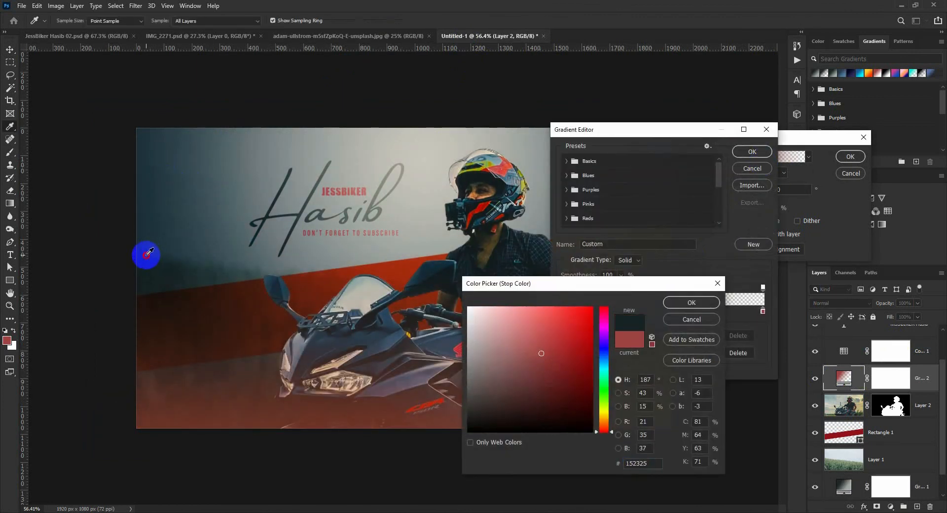
{"action": "left_click", "coordinate": [692, 302]}
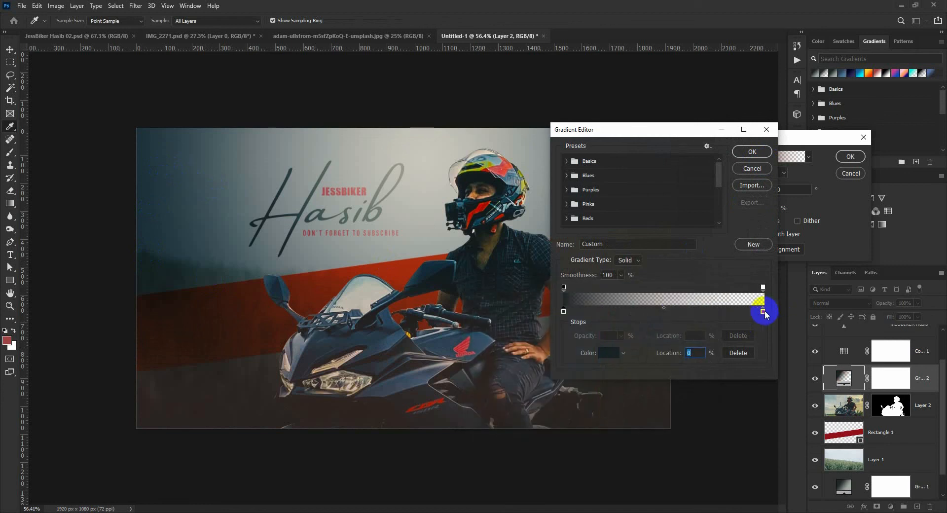
{"action": "double_click", "coordinate": [763, 311]}
{"action": "left_click", "coordinate": [146, 256]}
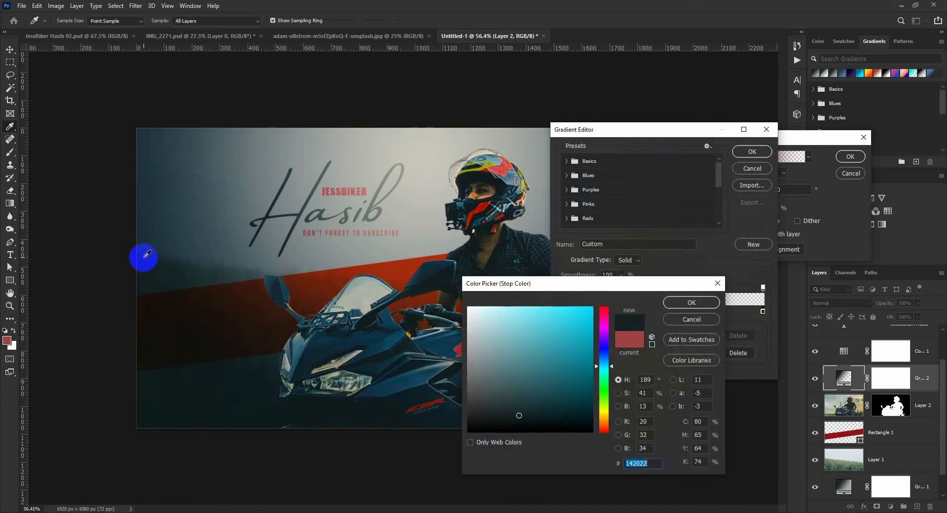
{"action": "left_click", "coordinate": [698, 301]}
{"action": "left_click", "coordinate": [756, 155]}
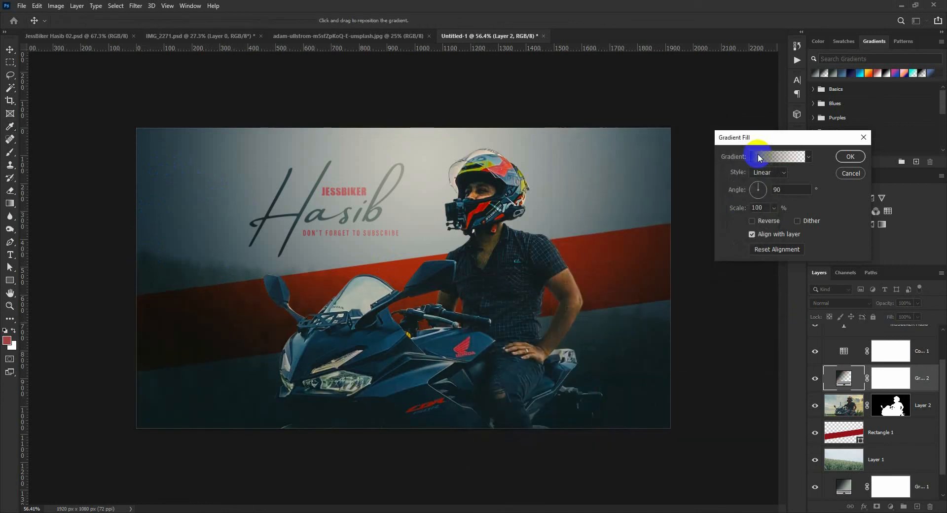
- Make the gradient fill radial and reversed at an angle of 25.25°, with its clear centre moved toward the rider's helmet
{"action": "mouse_move", "coordinate": [571, 296]}
{"action": "left_mouse_down"}
{"action": "mouse_move", "coordinate": [563, 342]}
{"action": "mouse_move", "coordinate": [571, 307]}
{"action": "left_mouse_up"}
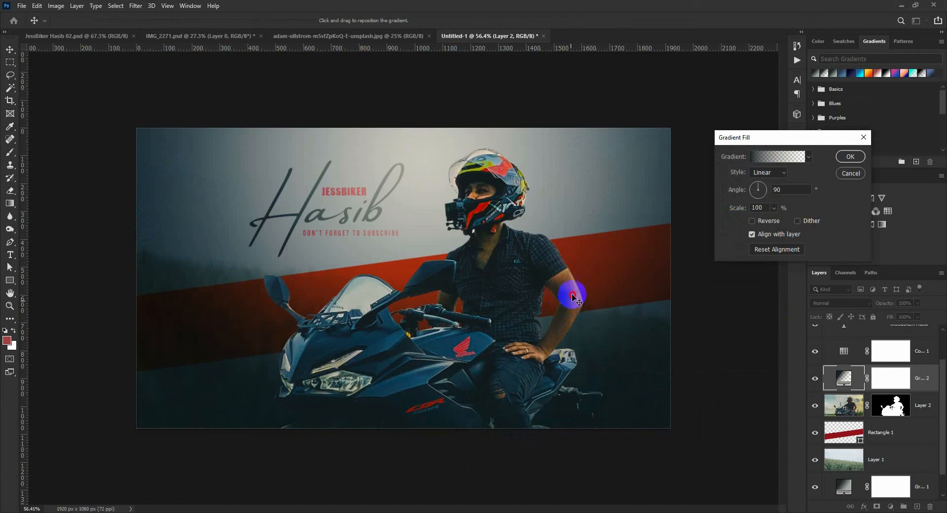
{"action": "left_click", "coordinate": [784, 172]}
{"action": "left_click", "coordinate": [784, 172]}
{"action": "left_click", "coordinate": [784, 172]}
{"action": "left_click", "coordinate": [770, 190]}
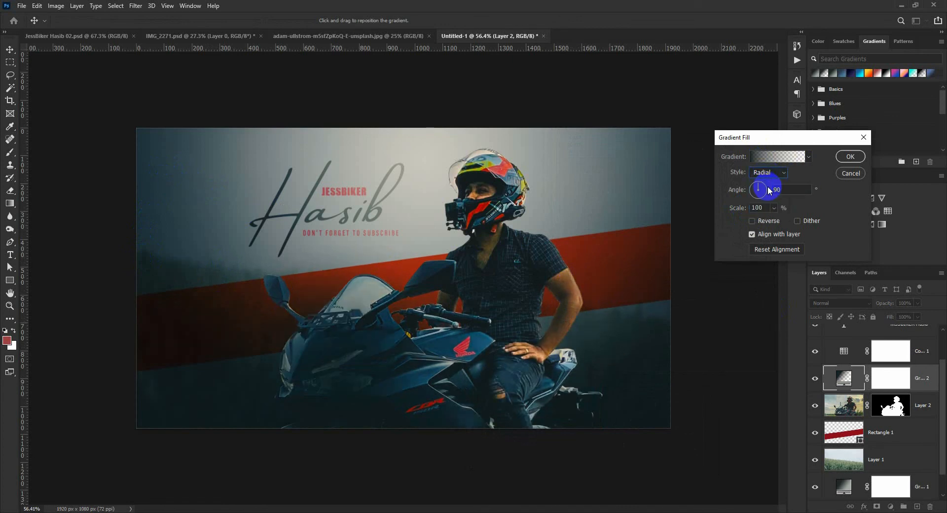
{"action": "left_click", "coordinate": [770, 221]}
{"action": "left_click_drag", "start_coordinate": [457, 307], "coordinate": [585, 193]}
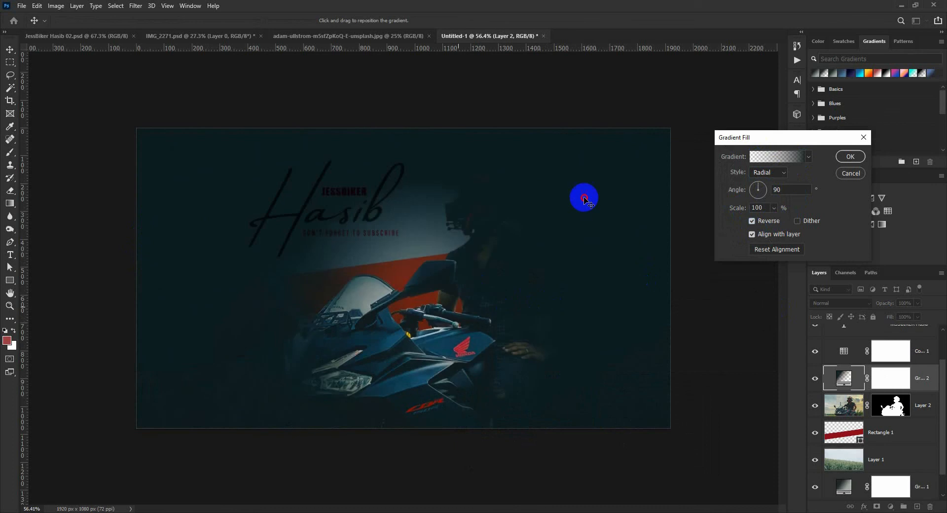
{"action": "left_click_drag", "start_coordinate": [757, 190], "coordinate": [770, 190]}
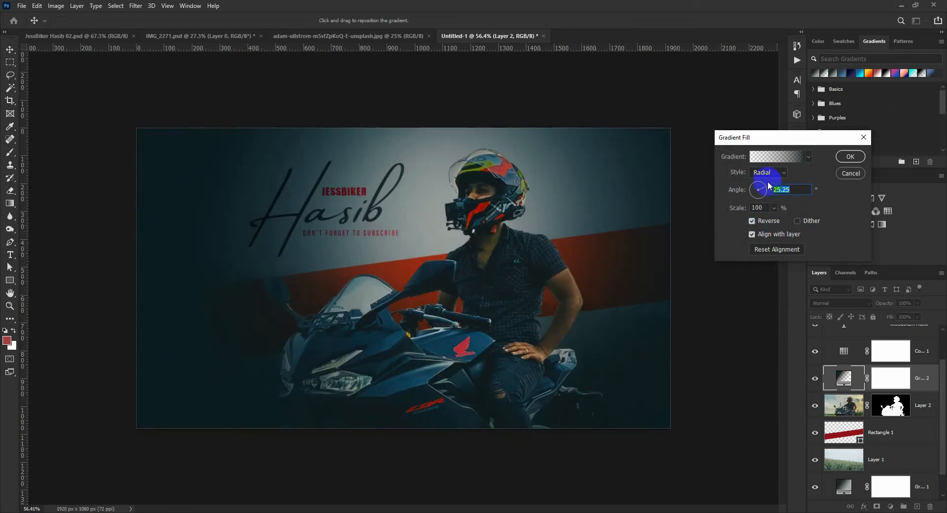
- Enlarge the gradient fill's scale to 221%, reposition it over the banner, and set the fill layer's opacity to 63%
{"action": "left_click", "coordinate": [775, 204]}
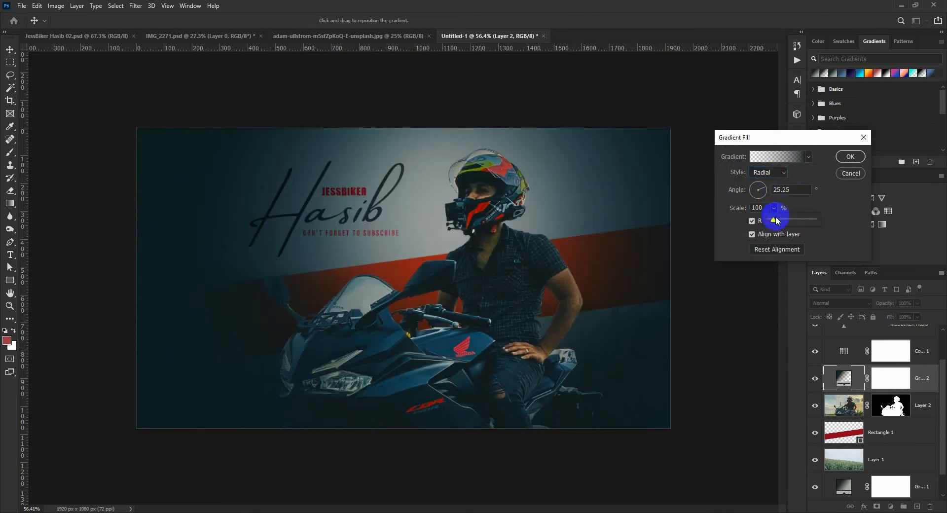
{"action": "left_click_drag", "start_coordinate": [775, 221], "coordinate": [779, 221]}
{"action": "left_click_drag", "start_coordinate": [412, 380], "coordinate": [411, 291]}
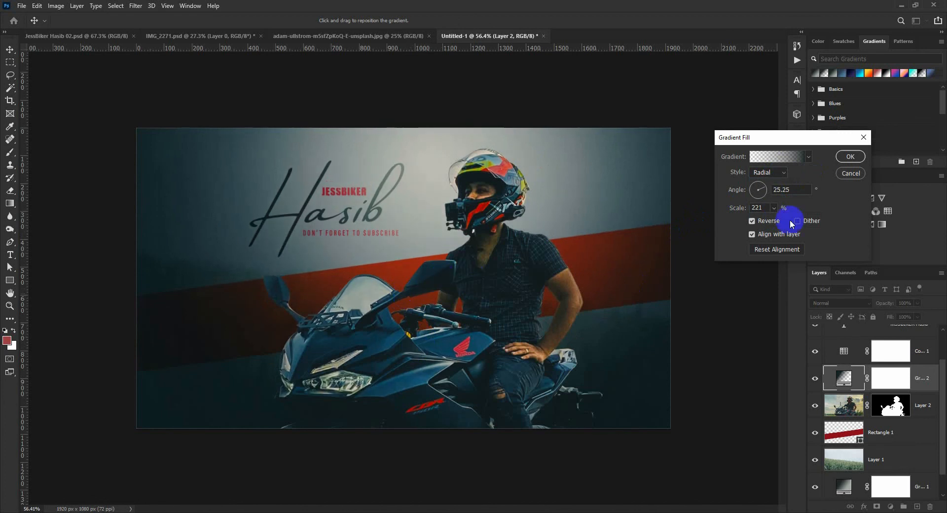
{"action": "left_click", "coordinate": [851, 157]}
{"action": "left_click_drag", "start_coordinate": [876, 304], "coordinate": [868, 304]}
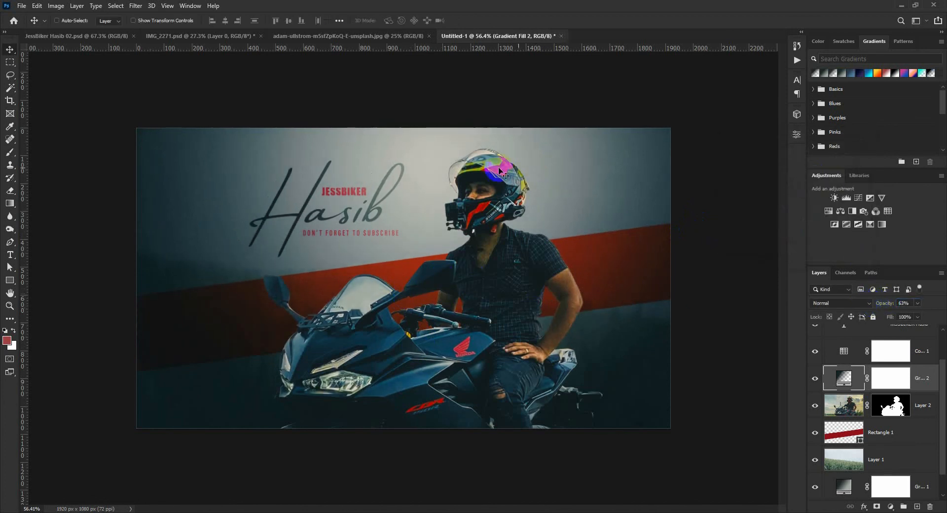
- Make the subscribe text layer active in Untitled-1, and view the reference banner's grunge texture on Layer 4 at Normal blending and 100% opacity
{"action": "scroll", "coordinate": [910, 364], "scroll_direction": "up", "scroll_amount": 2}
{"action": "left_click", "coordinate": [906, 343]}
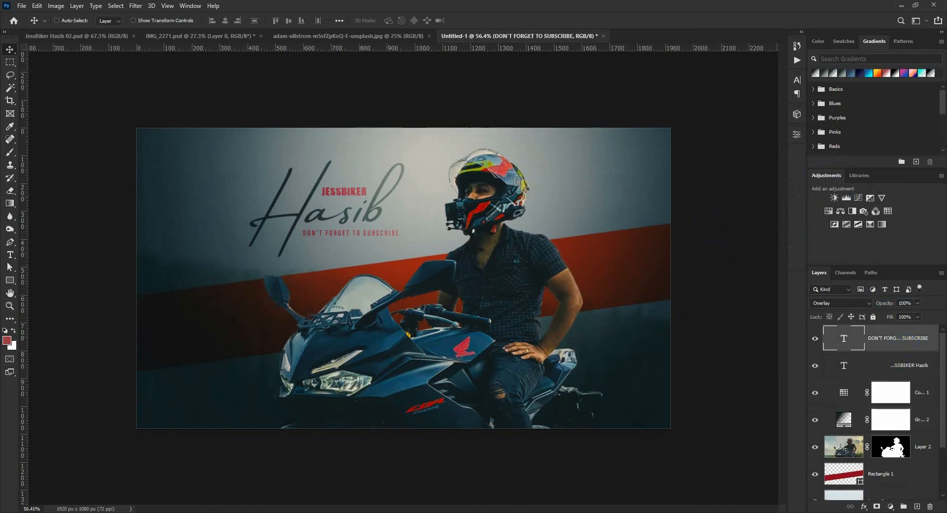
{"action": "left_click", "coordinate": [106, 37]}
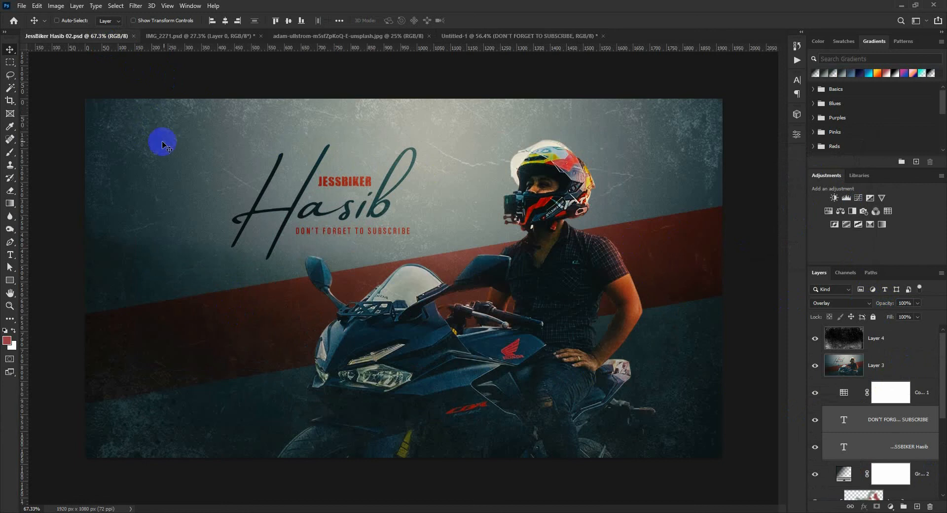
{"action": "left_click", "coordinate": [881, 343]}
{"action": "left_click", "coordinate": [841, 303]}
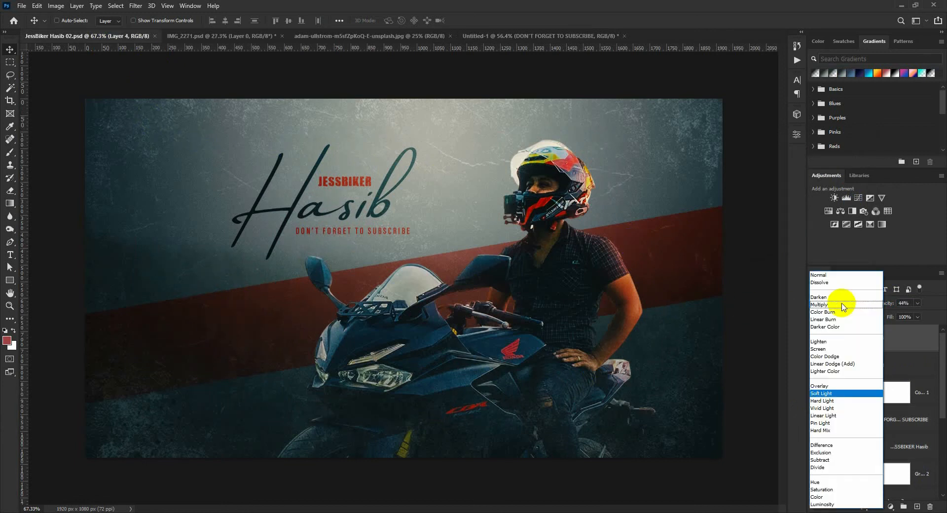
{"action": "left_click", "coordinate": [829, 275]}
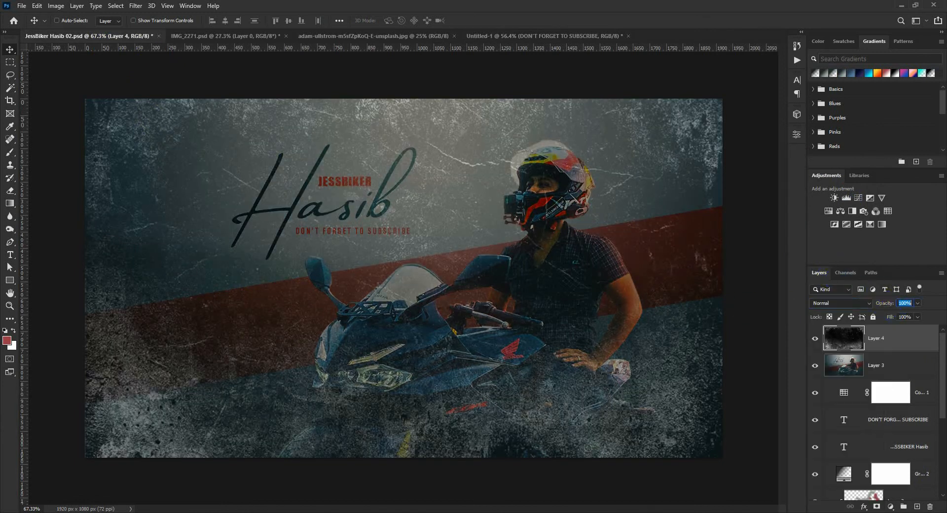
{"action": "left_click_drag", "start_coordinate": [540, 227], "coordinate": [498, 225]}
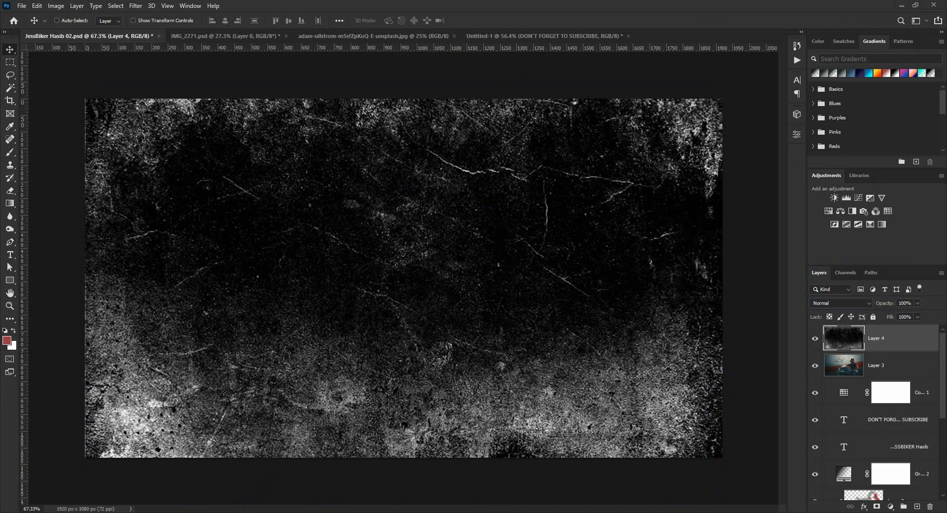
- Switch to Chrome and search Google Images for "grunge texture"
{"action": "key", "text": "alt+Tab"}
{"action": "left_click", "coordinate": [451, 22]}
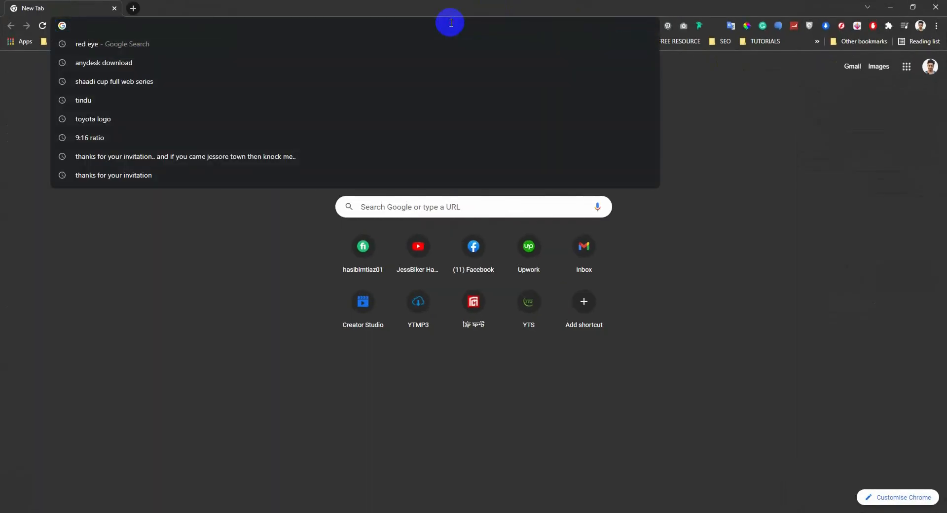
{"action": "type", "text": "grunge texture"}
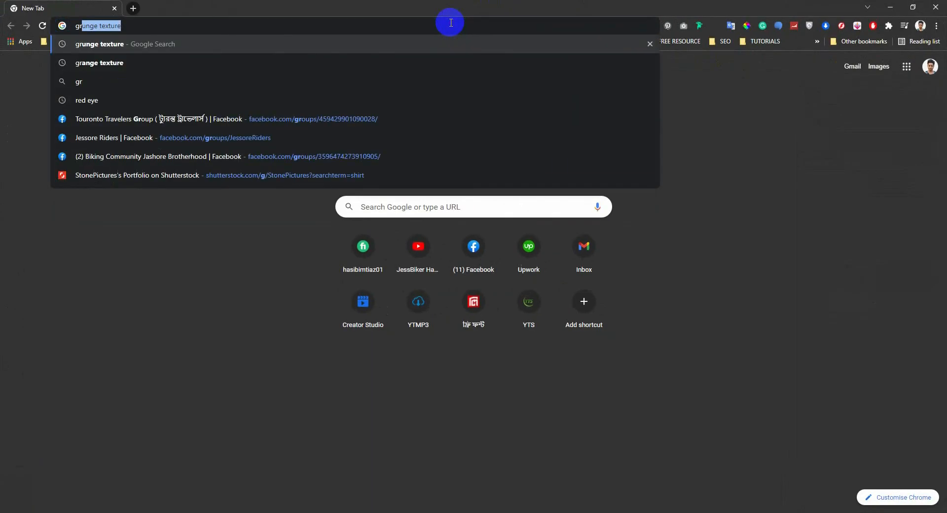
{"action": "key", "text": "Return"}
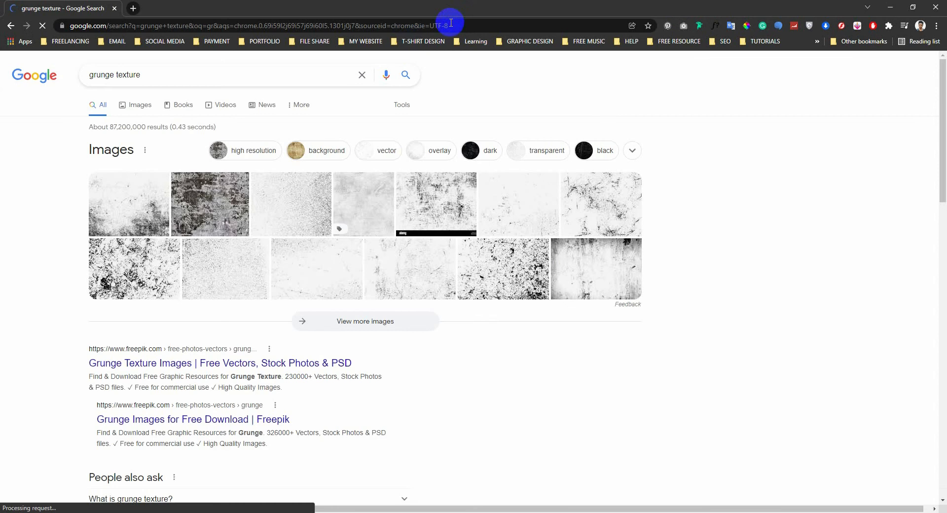
{"action": "left_click", "coordinate": [134, 108]}
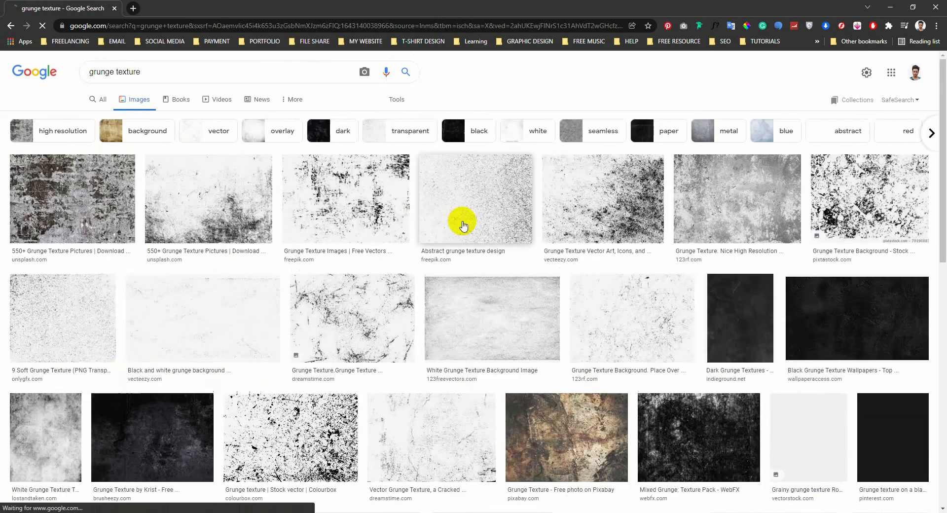
- Browse the dark grunge results and their related images, and open the preview of Photoshop Supply's "FREE) Grunge Texture"
{"action": "scroll", "coordinate": [461, 219], "scroll_direction": "down", "scroll_amount": 3}
{"action": "left_click", "coordinate": [706, 278]}
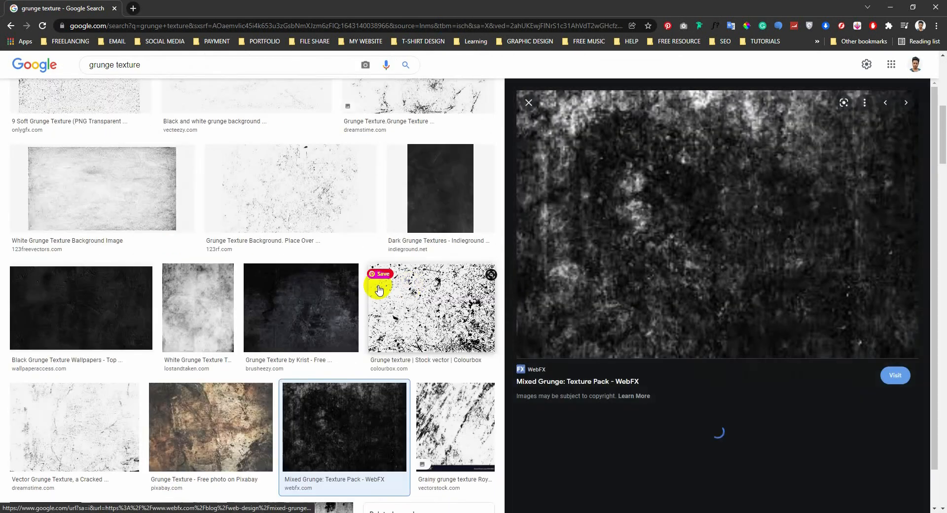
{"action": "scroll", "coordinate": [691, 277], "scroll_direction": "down", "scroll_amount": 5}
{"action": "scroll", "coordinate": [716, 296], "scroll_direction": "down", "scroll_amount": 3}
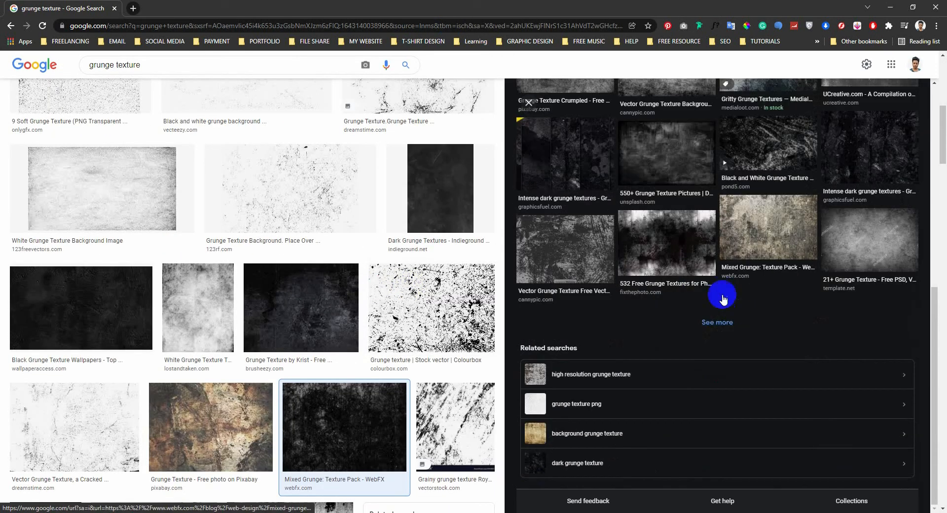
{"action": "left_click", "coordinate": [711, 286]}
{"action": "scroll", "coordinate": [401, 266], "scroll_direction": "down", "scroll_amount": 5}
{"action": "scroll", "coordinate": [712, 359], "scroll_direction": "down", "scroll_amount": 4}
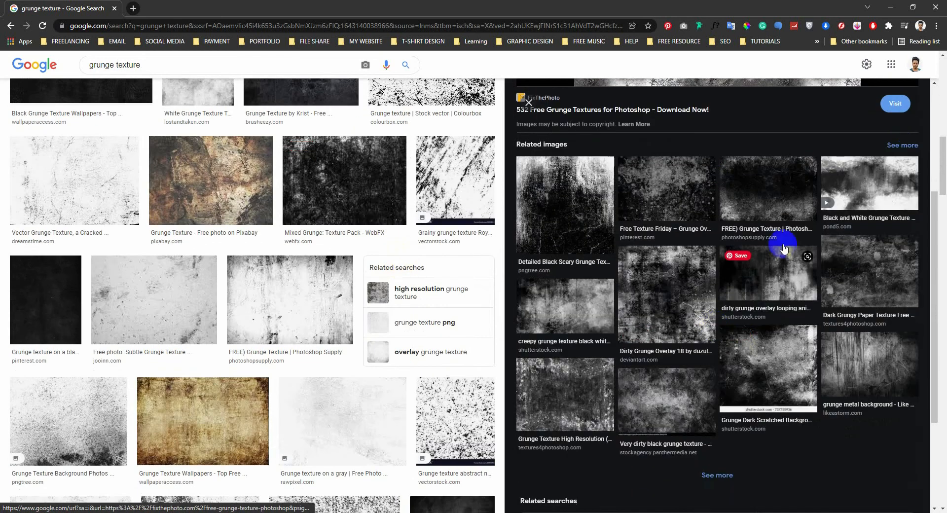
{"action": "left_click", "coordinate": [769, 206]}
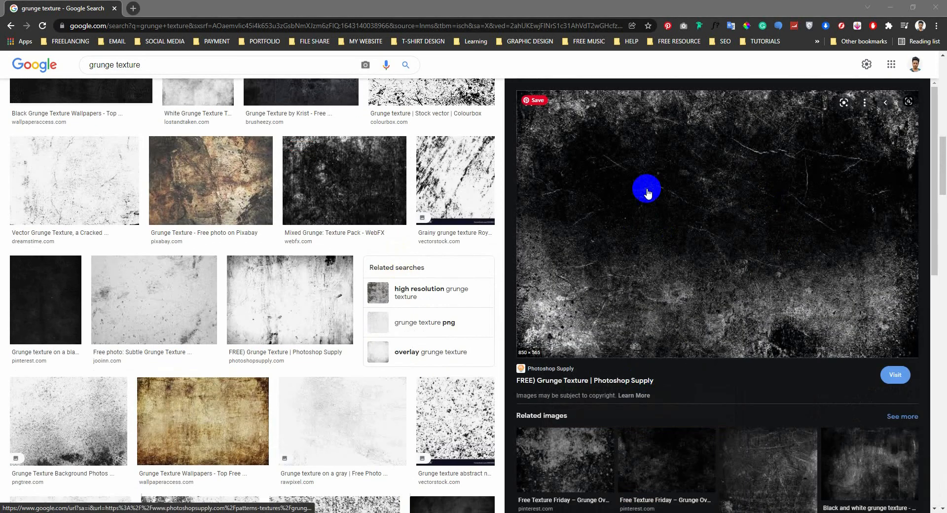
- Copy the previewed grunge texture image to the clipboard and return to the Untitled-1 document in Photoshop
{"action": "right_click", "coordinate": [673, 181]}
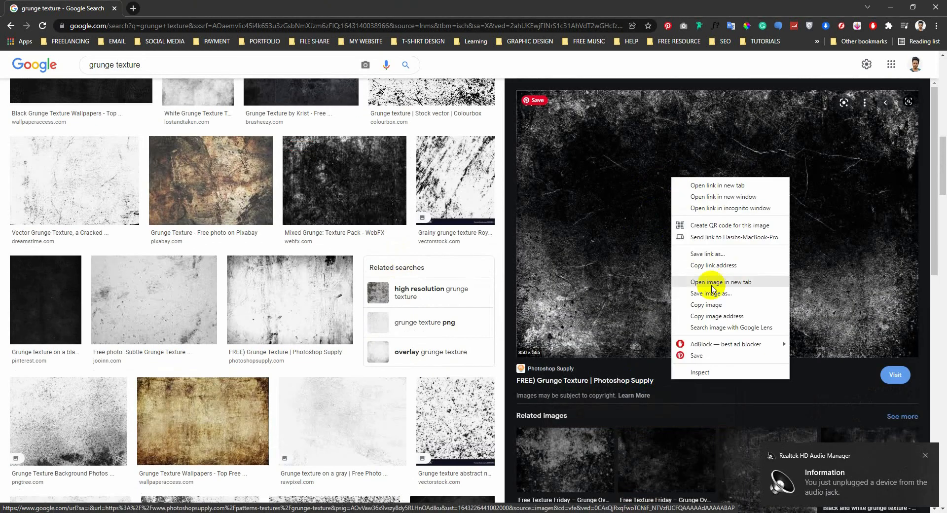
{"action": "left_click", "coordinate": [713, 303]}
{"action": "key", "text": "alt+Tab"}
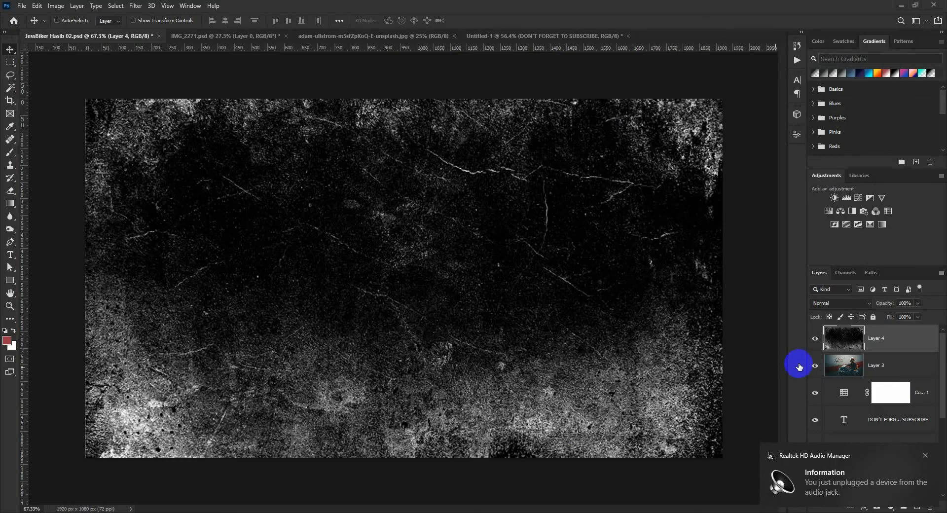
{"action": "left_click", "coordinate": [511, 38]}
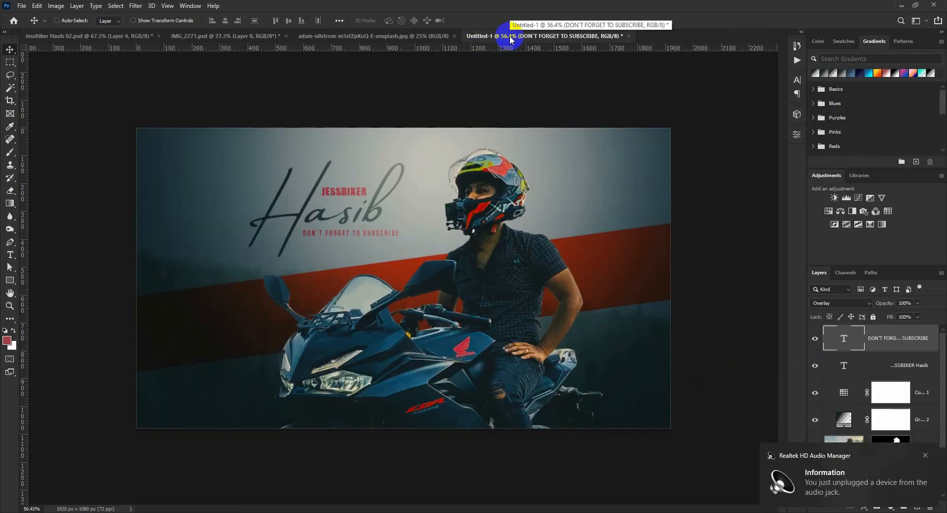
- Paste the grunge texture into Untitled-1 and scale it to about 229% so it covers the whole canvas
{"action": "key", "text": "ctrl+v"}
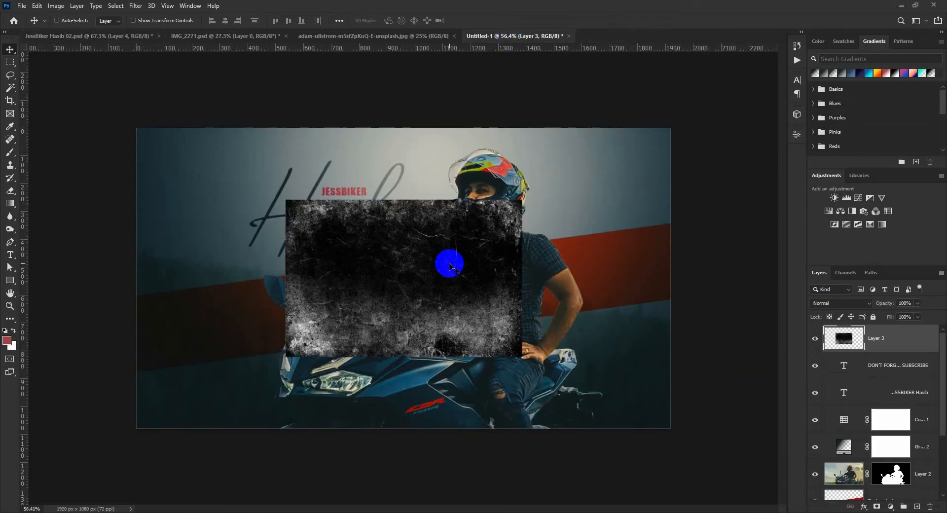
{"action": "key", "text": "ctrl+t"}
{"action": "left_click_drag", "start_coordinate": [521, 356], "coordinate": [680, 444]}
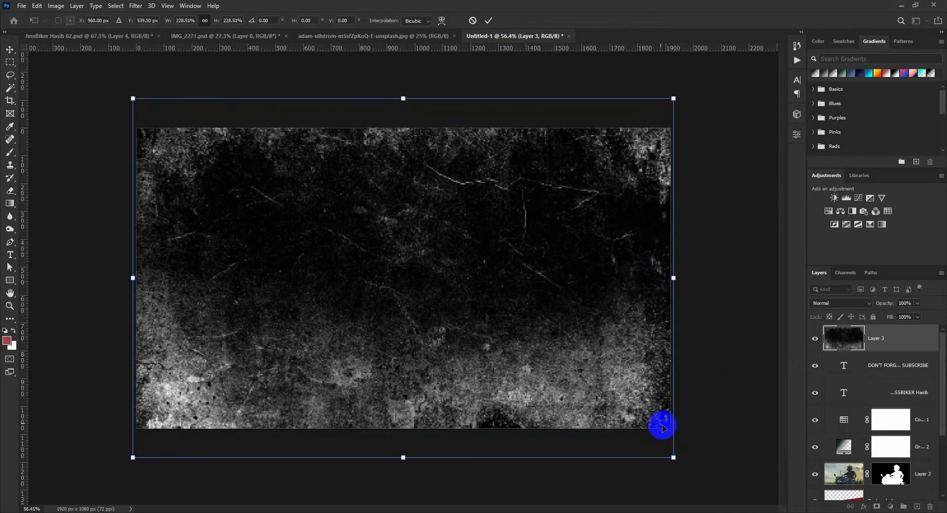
{"action": "key", "text": "Return"}
{"action": "left_click_drag", "start_coordinate": [613, 363], "coordinate": [601, 348]}
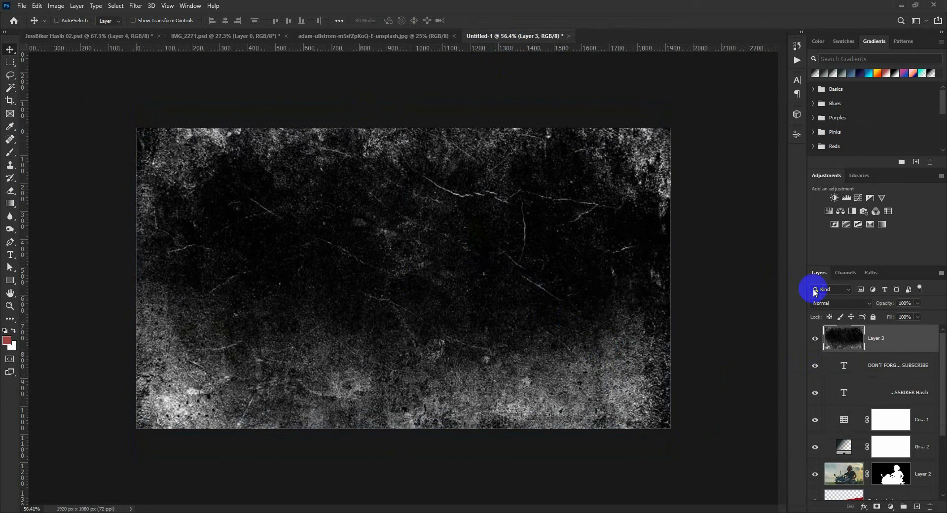
- Set the grunge texture layer to Soft Light blending and reduce its opacity to 40%
{"action": "left_click", "coordinate": [843, 303]}
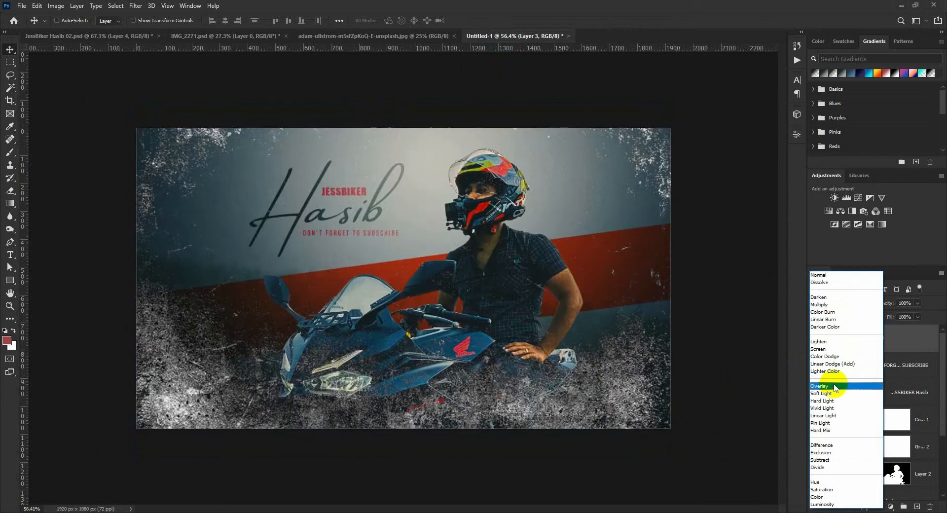
{"action": "left_click", "coordinate": [833, 393]}
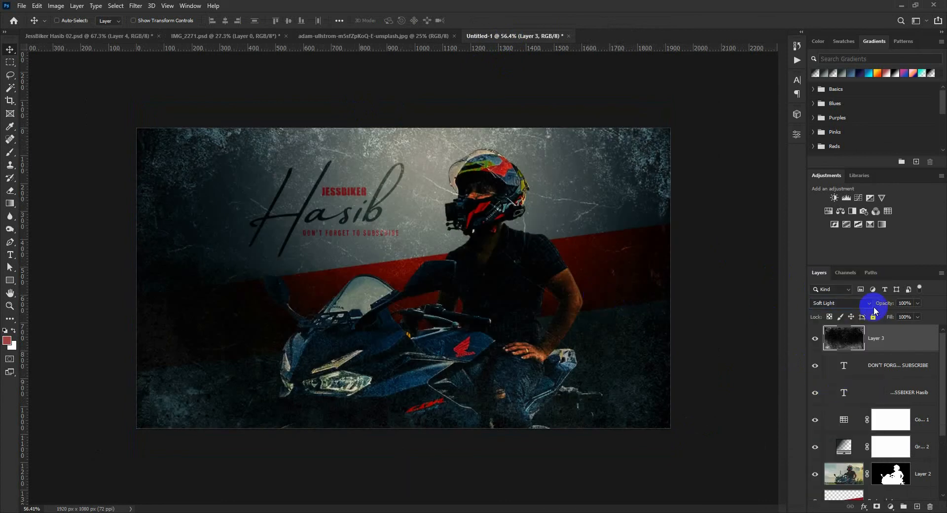
{"action": "left_click_drag", "start_coordinate": [888, 305], "coordinate": [857, 302]}
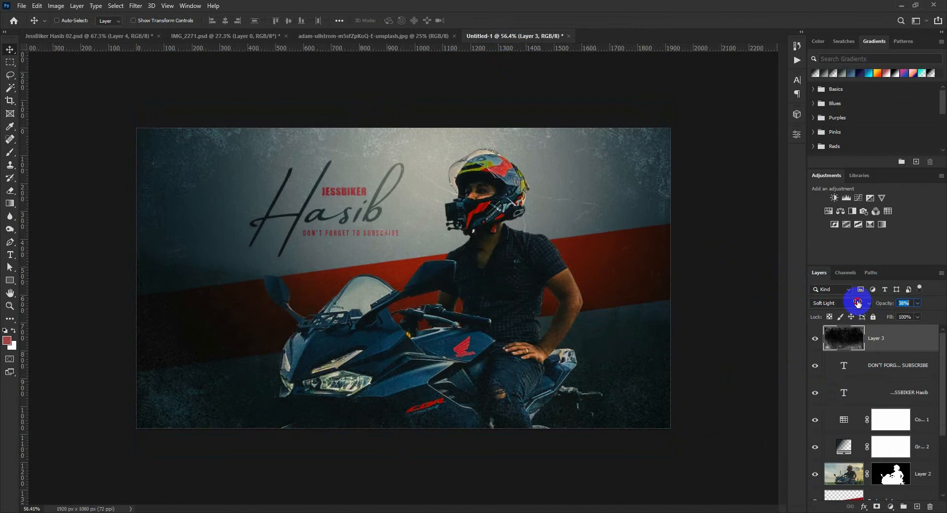
{"action": "left_click_drag", "start_coordinate": [458, 219], "coordinate": [458, 221]}
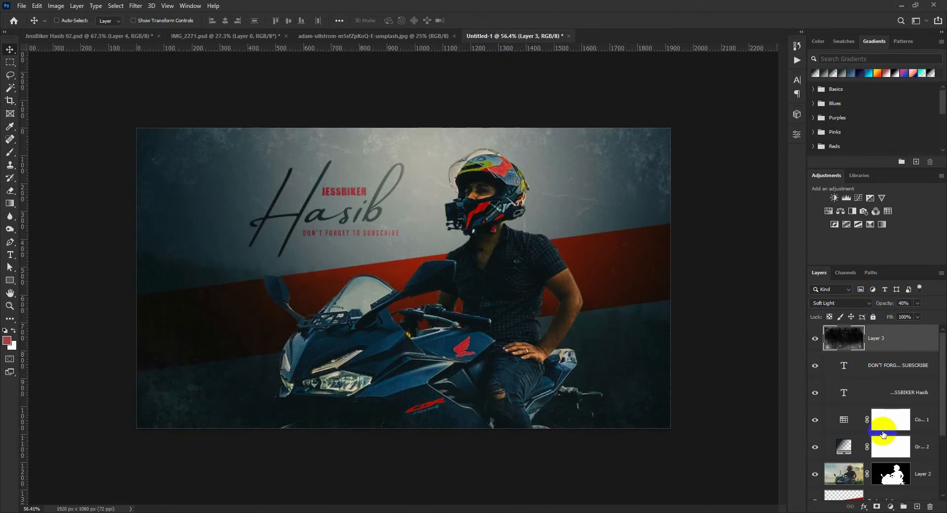
- Make Layer 1, the wheat field layer, active
{"action": "scroll", "coordinate": [883, 434], "scroll_direction": "down", "scroll_amount": 2}
{"action": "left_click", "coordinate": [879, 475]}
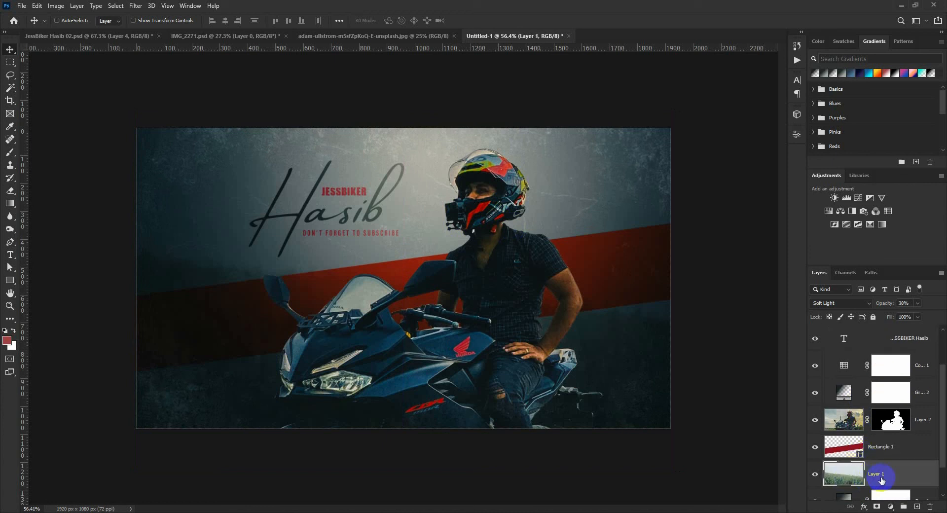
{"action": "left_click", "coordinate": [136, 6]}
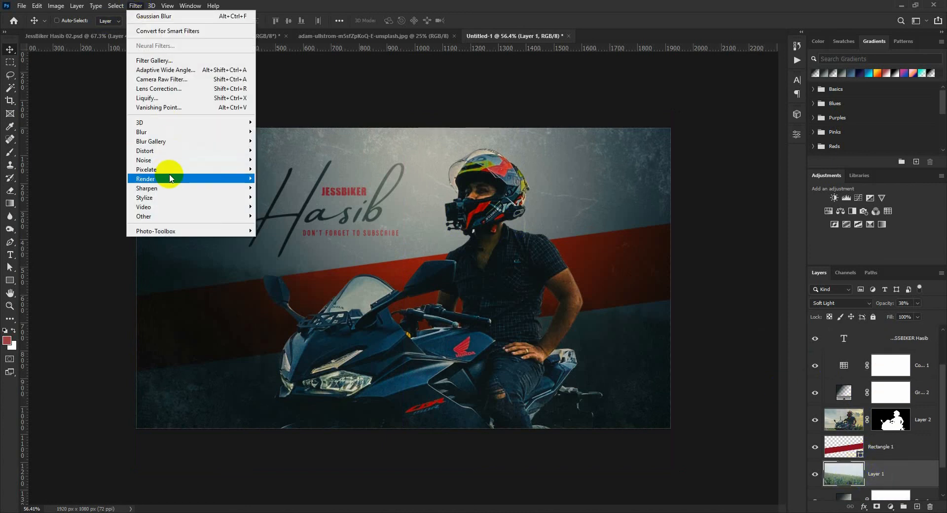
{"action": "mouse_move", "coordinate": [254, 161]}
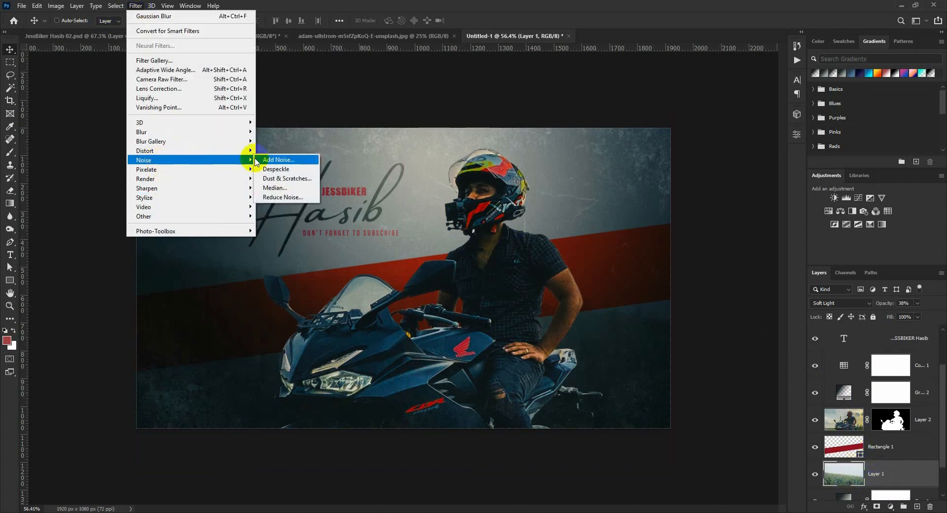
{"action": "left_click", "coordinate": [283, 197]}
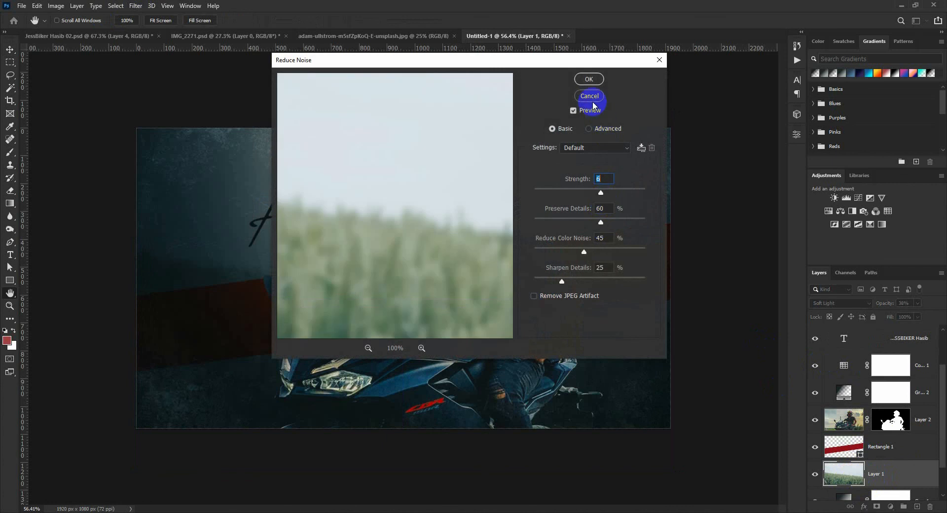
{"action": "left_click", "coordinate": [590, 96]}
- Apply Add Noise to the wheat field layer with a 29.02% amount, Uniform distribution and Monochromatic on
{"action": "left_click", "coordinate": [135, 6]}
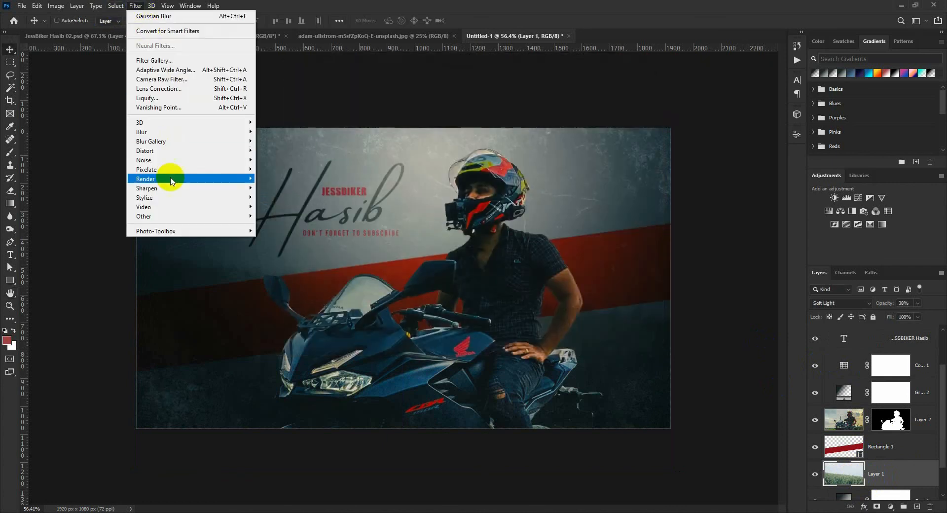
{"action": "mouse_move", "coordinate": [177, 160]}
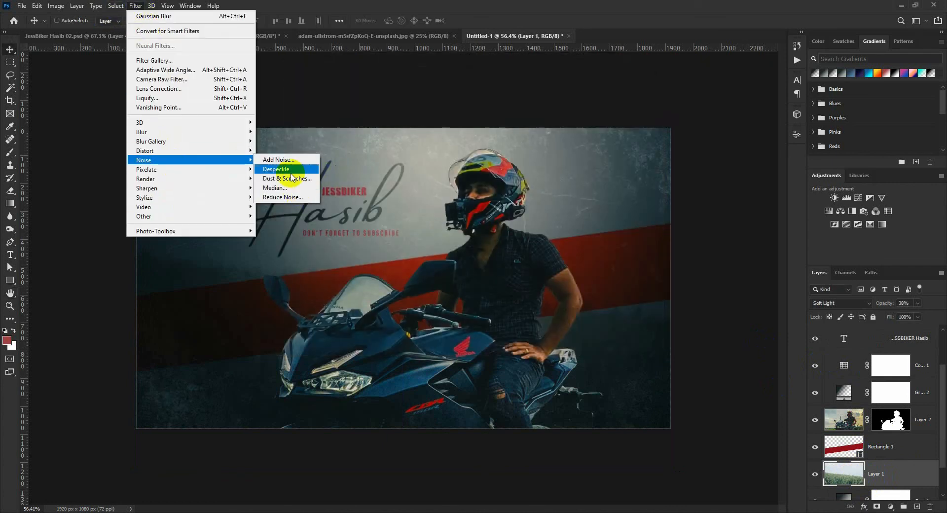
{"action": "left_click", "coordinate": [288, 160]}
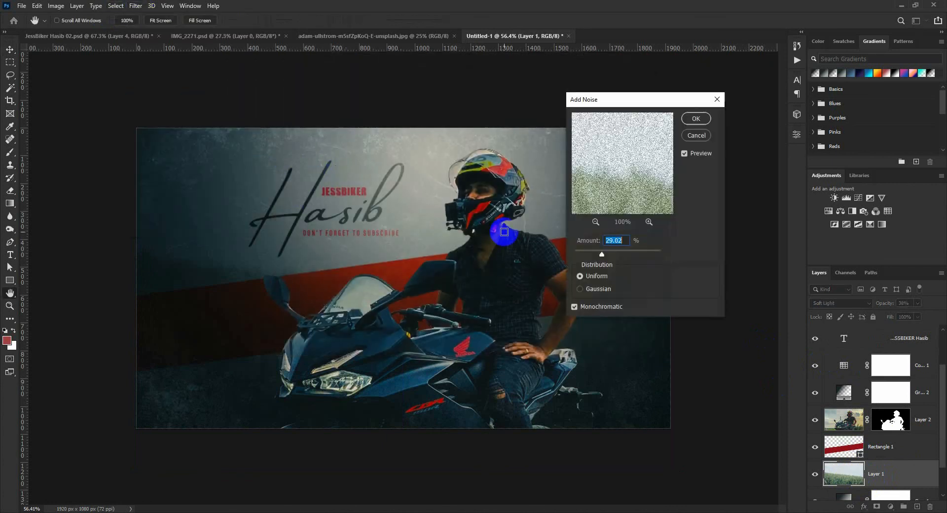
{"action": "left_click", "coordinate": [696, 119]}
- Lower the opacity of Layer 3, the grunge texture, to about 21%
{"action": "scroll", "coordinate": [888, 330], "scroll_direction": "up", "scroll_amount": 2}
{"action": "left_click", "coordinate": [886, 337]}
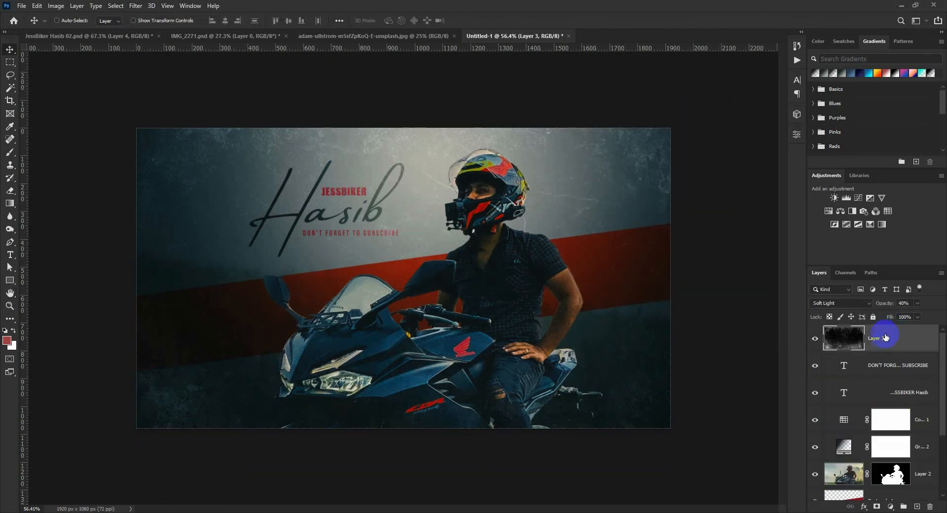
{"action": "left_click_drag", "start_coordinate": [877, 305], "coordinate": [873, 304]}
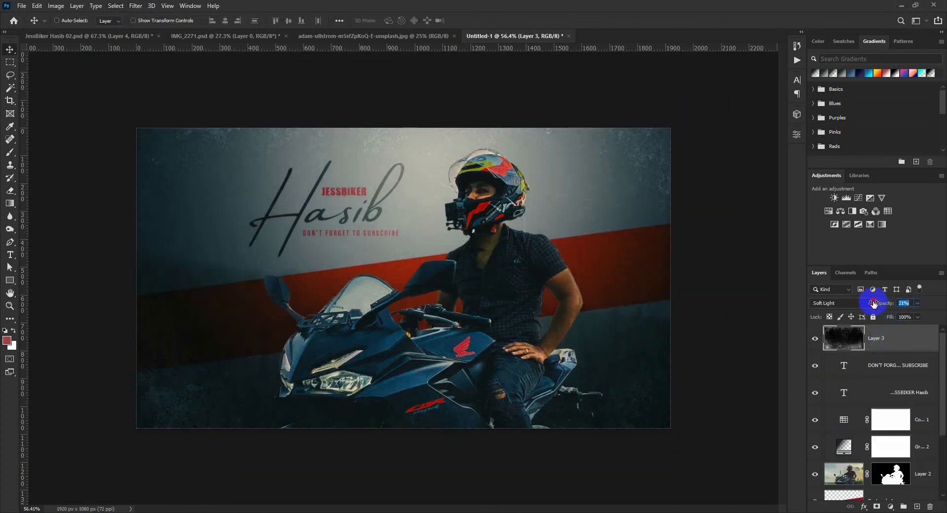
- Create a new layer above the grunge texture and fill it with the merged banner using Apply Image
{"action": "left_click", "coordinate": [917, 507]}
{"action": "left_click", "coordinate": [56, 6]}
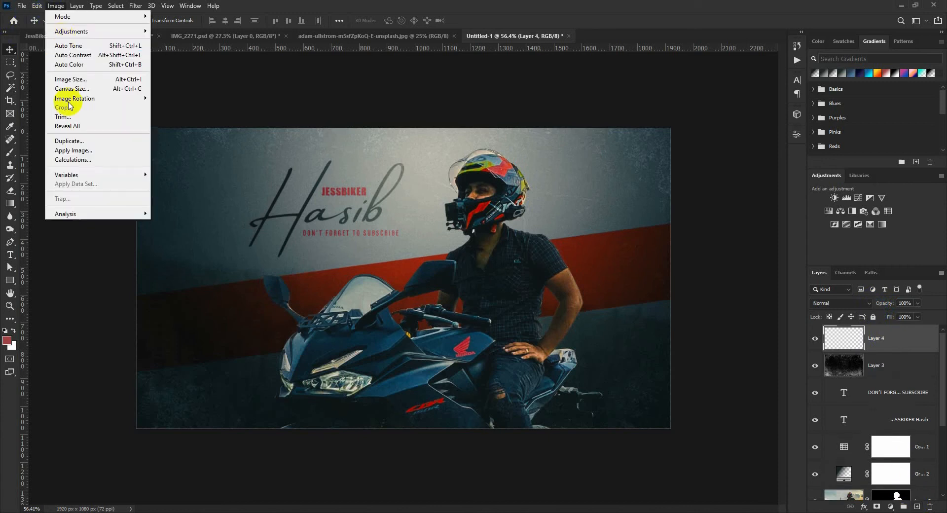
{"action": "left_click", "coordinate": [74, 151]}
{"action": "left_click", "coordinate": [559, 138]}
{"action": "key", "text": "v"}
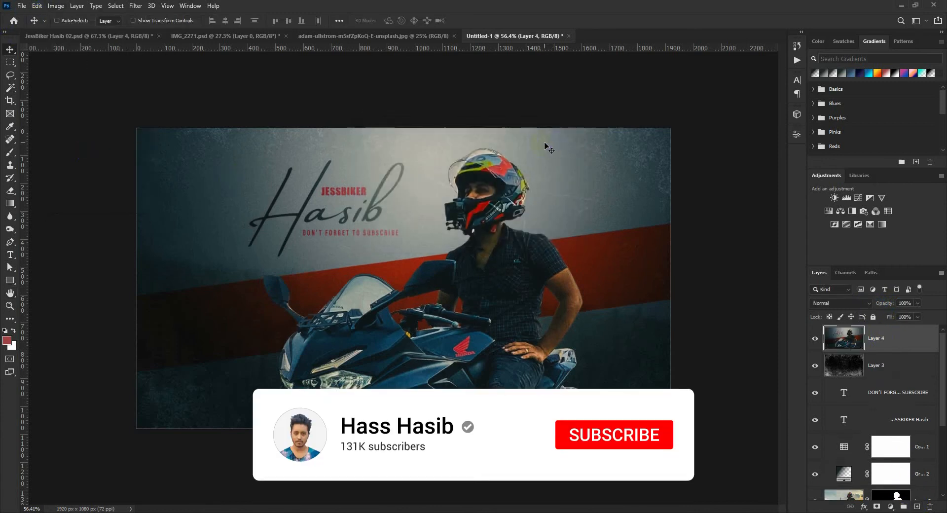
- Apply the Camera Raw Filter to the merged layer with Texture +29, Clarity +31 and Dehaze +13
{"action": "left_click", "coordinate": [135, 6]}
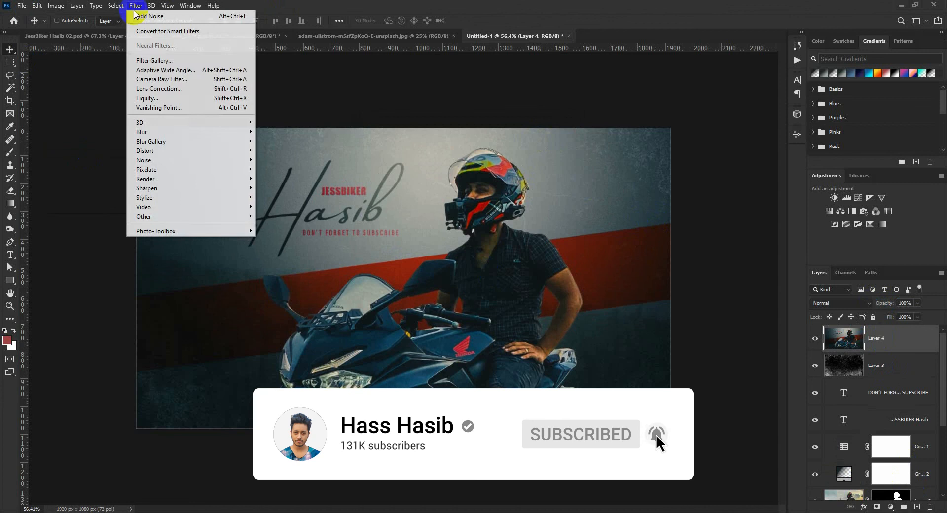
{"action": "left_click", "coordinate": [162, 89]}
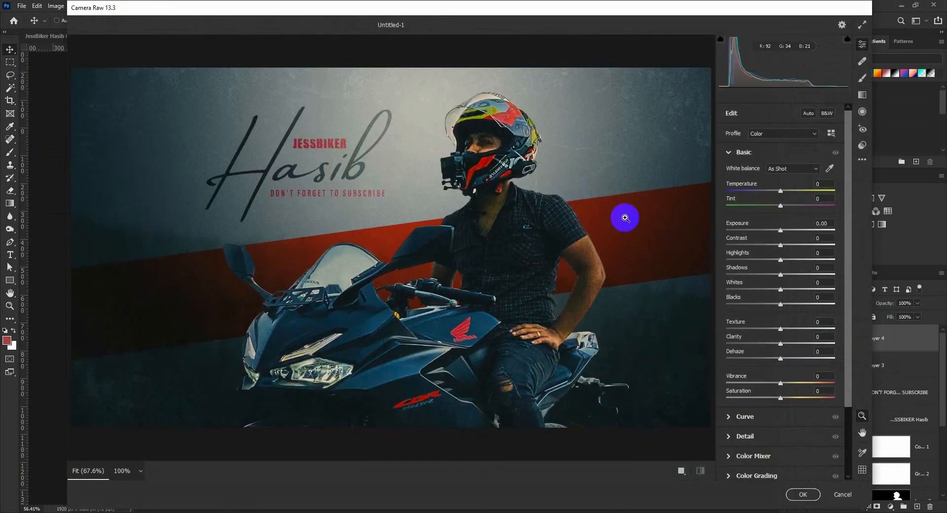
{"action": "left_click_drag", "start_coordinate": [790, 344], "coordinate": [798, 333]}
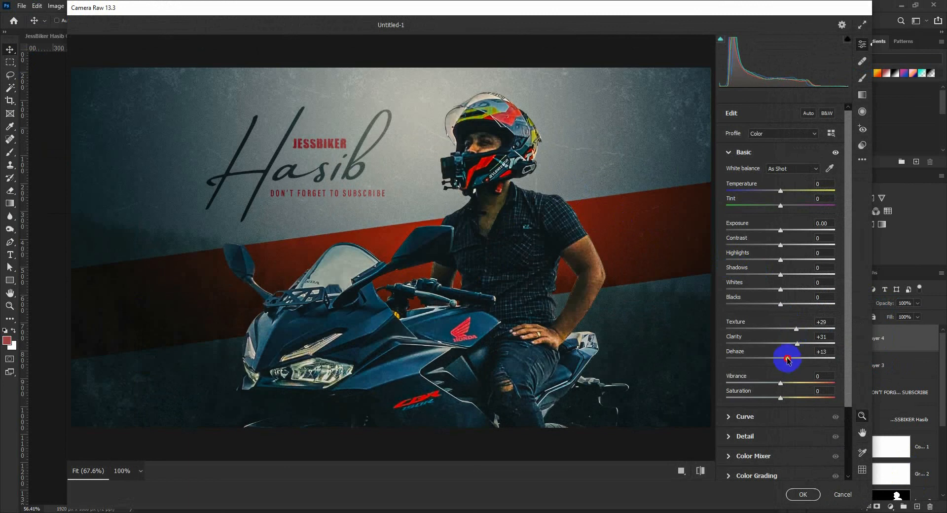
{"action": "left_click", "coordinate": [803, 495]}
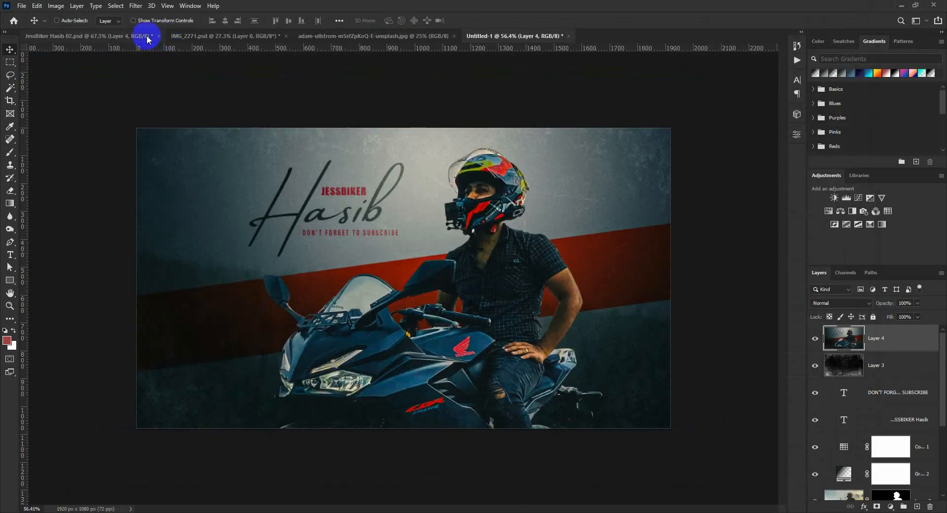
- Revert JessBiker Hasib 02.psd to its Delete Layer (Save) history state and collapse the history list
{"action": "left_click", "coordinate": [147, 38]}
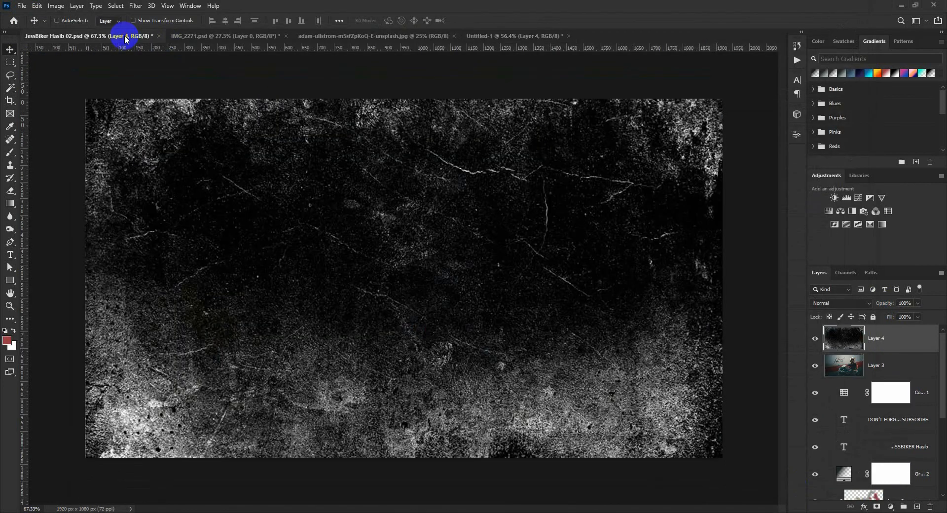
{"action": "left_click", "coordinate": [798, 47]}
{"action": "scroll", "coordinate": [740, 380], "scroll_direction": "down", "scroll_amount": 1}
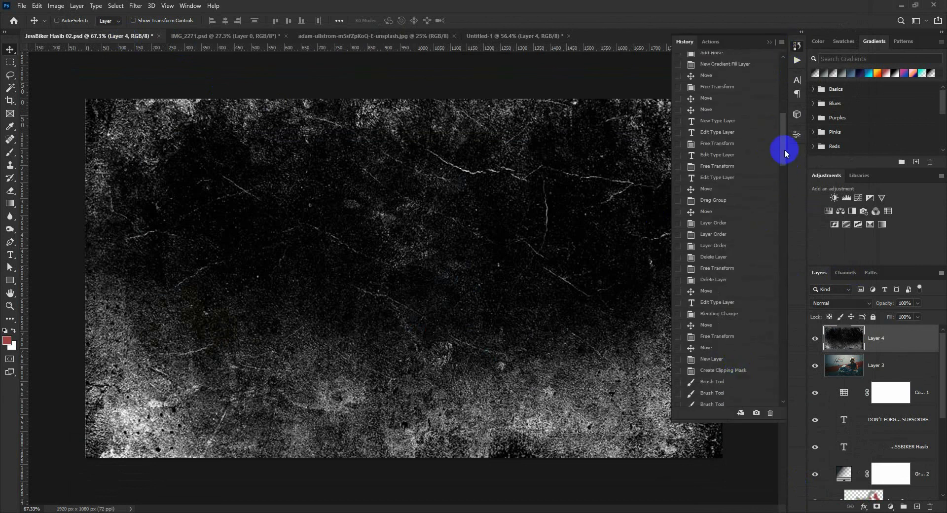
{"action": "left_click_drag", "start_coordinate": [785, 153], "coordinate": [806, 404]}
{"action": "left_click", "coordinate": [736, 393]}
{"action": "left_click", "coordinate": [736, 371]}
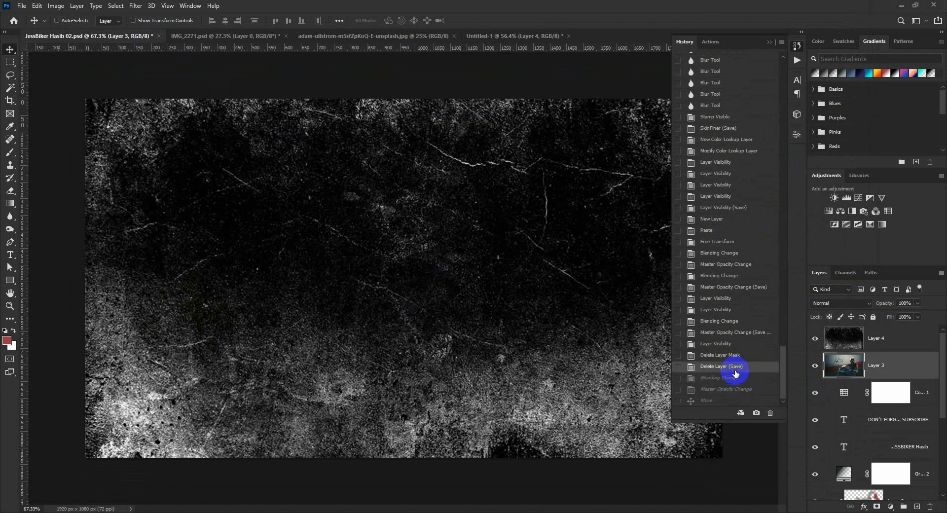
{"action": "left_click", "coordinate": [734, 378]}
{"action": "left_click", "coordinate": [736, 367]}
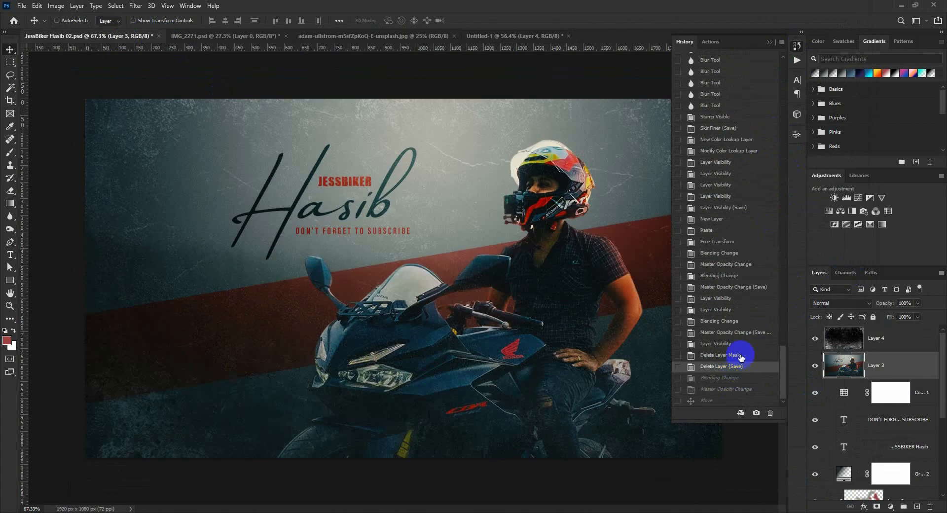
{"action": "left_click", "coordinate": [769, 42]}
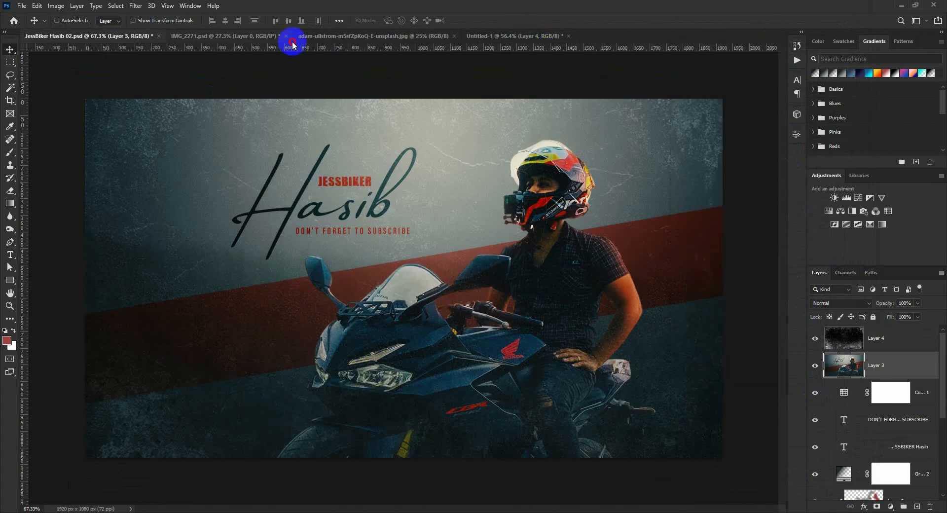
- Reorder the open documents so Untitled-1 comes before the wheat field photo, and bring IMG_2271.psd to the front
{"action": "left_click_drag", "start_coordinate": [488, 38], "coordinate": [188, 38]}
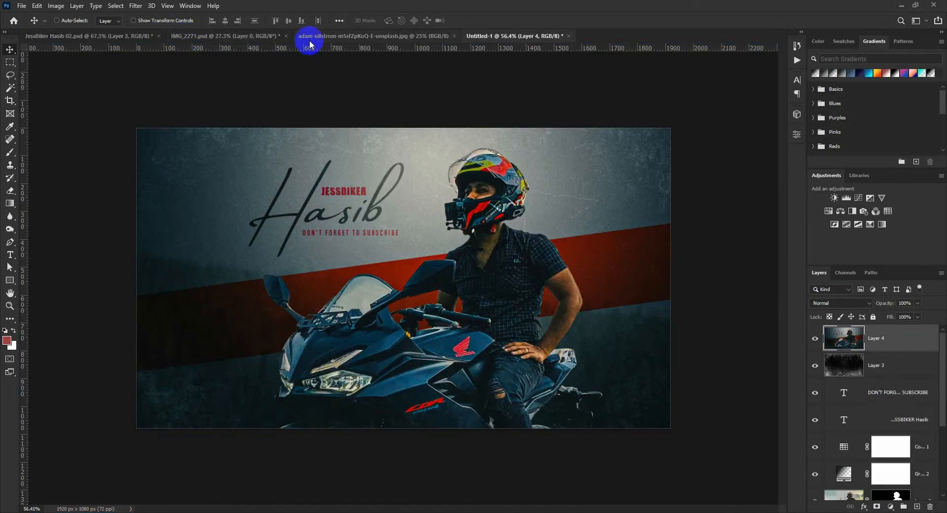
{"action": "left_click_drag", "start_coordinate": [455, 36], "coordinate": [188, 39]}
{"action": "left_click", "coordinate": [189, 39]}
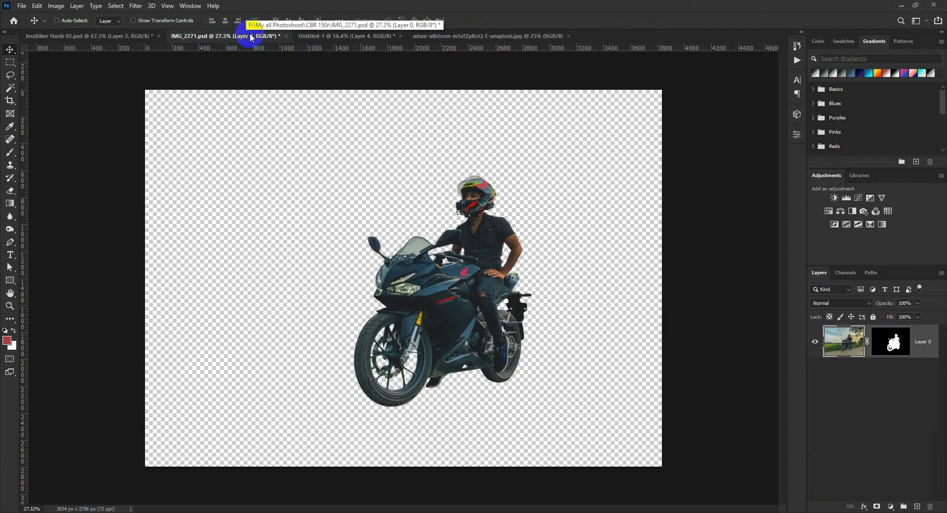
- Close IMG_2271.psd with its changes saved, and close the wheat field photo
{"action": "left_click", "coordinate": [285, 36]}
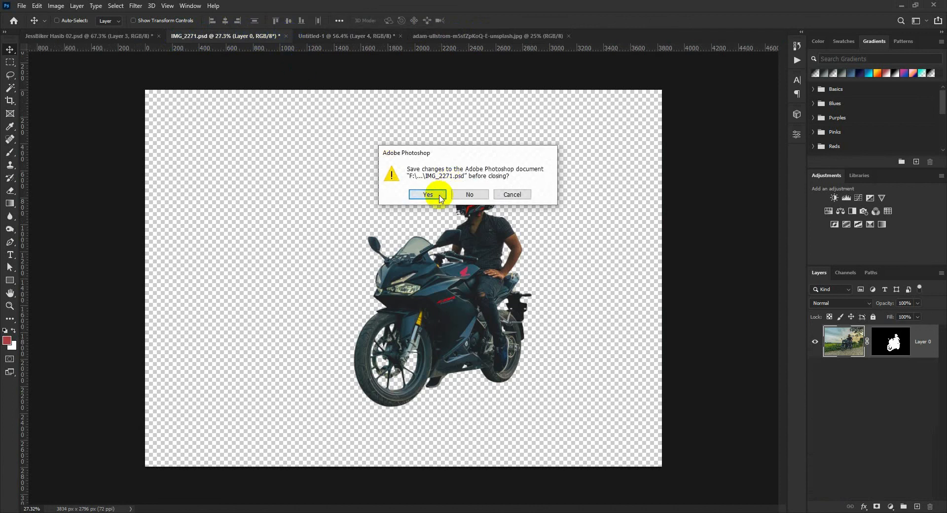
{"action": "left_click", "coordinate": [439, 196]}
{"action": "left_click", "coordinate": [375, 36]}
{"action": "left_click", "coordinate": [444, 36]}
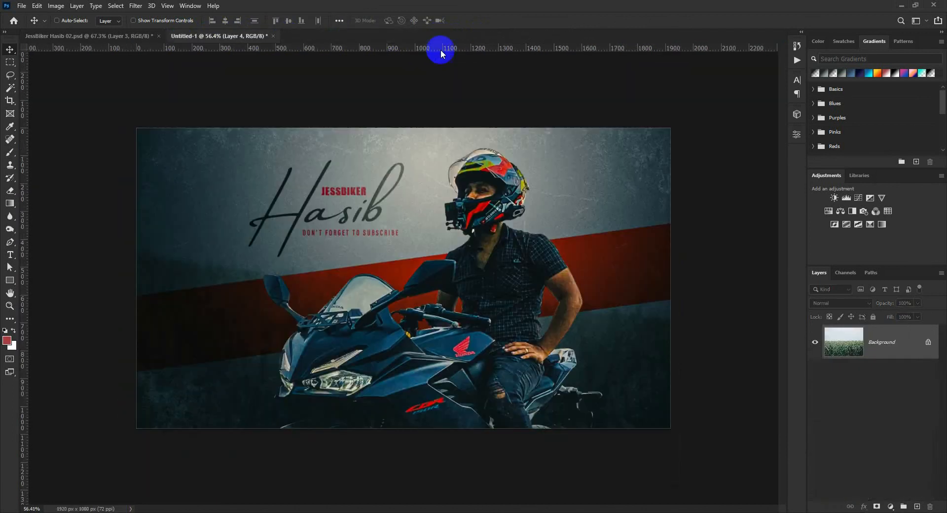
- Compare the reference banner JessBiker Hasib 02.psd with the finished Untitled-1 banner
{"action": "left_click", "coordinate": [131, 36]}
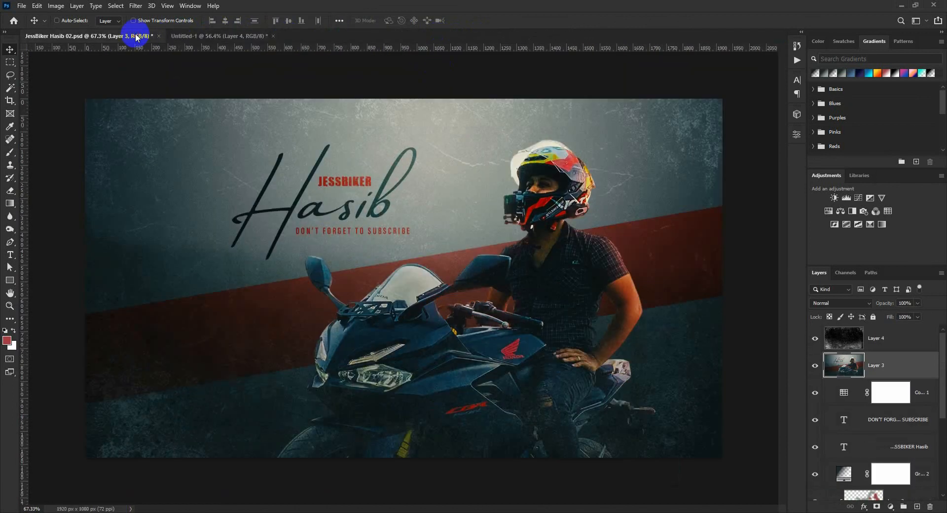
{"action": "left_click", "coordinate": [208, 36]}
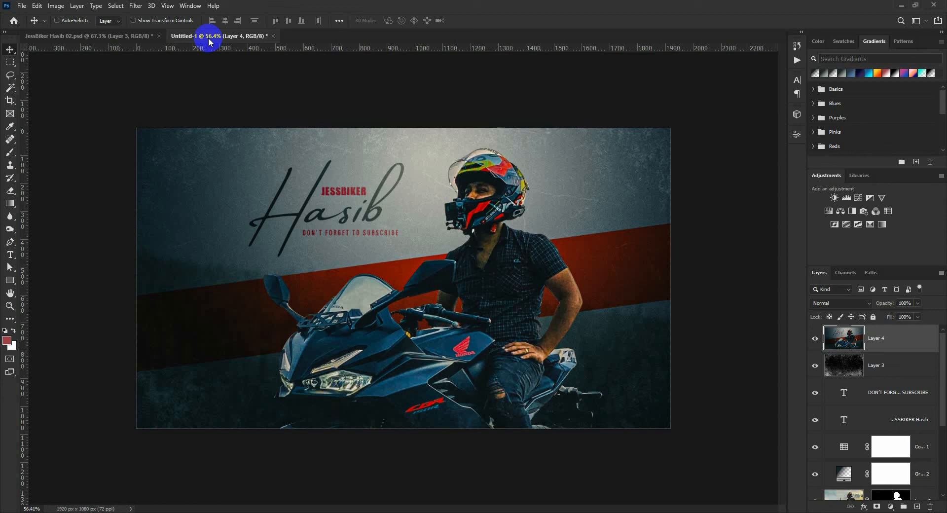
- Minimize Photoshop and Chrome to view the banner on the desktop wallpaper
{"action": "left_click", "coordinate": [900, 5]}
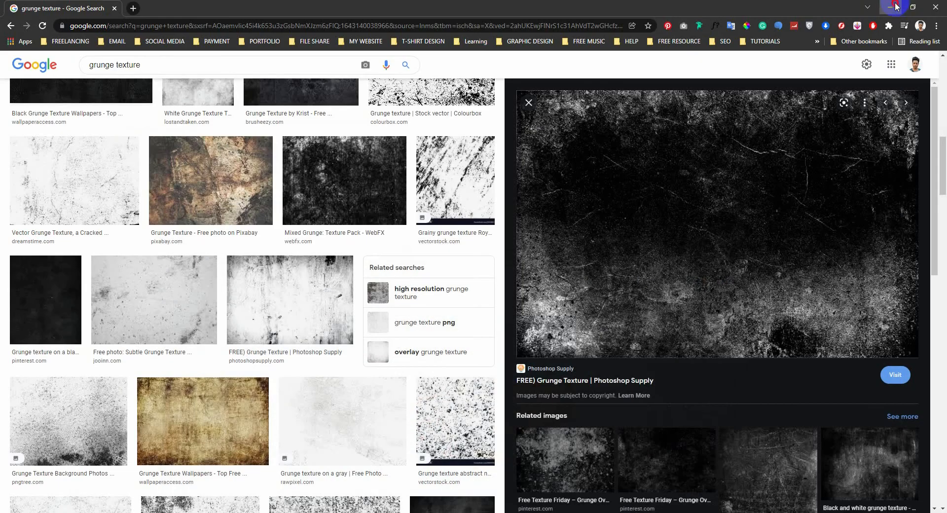
{"action": "left_click", "coordinate": [897, 6]}
{"action": "left_click", "coordinate": [891, 6]}
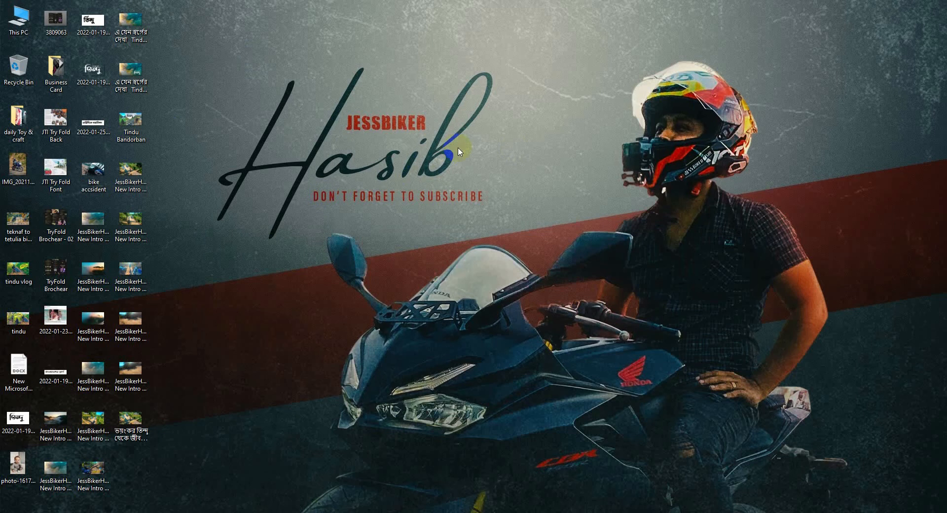
{"action": "left_click", "coordinate": [378, 500]}
{"action": "left_click", "coordinate": [691, 132]}
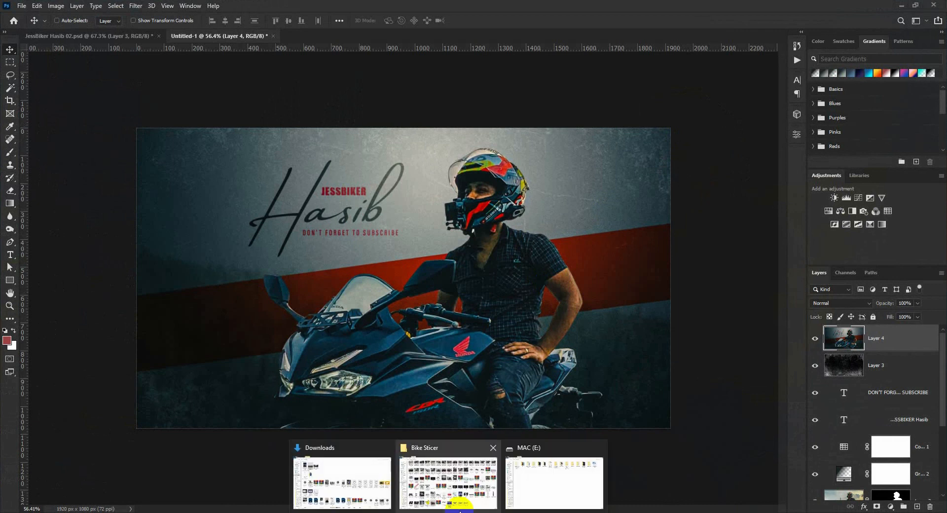
- Switch to File Explorer, browse to the Media (F:) drive and open the JessBiker Hasib image
{"action": "left_click", "coordinate": [546, 475]}
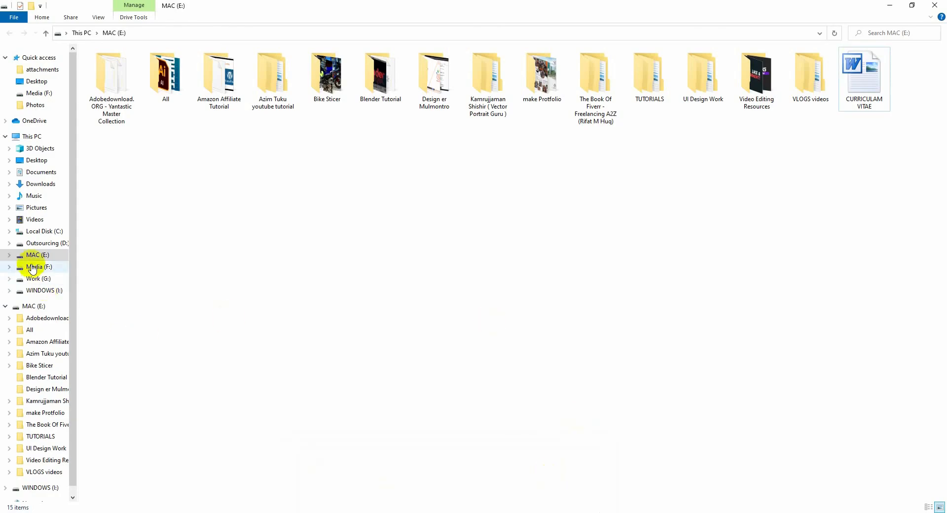
{"action": "left_click", "coordinate": [40, 243]}
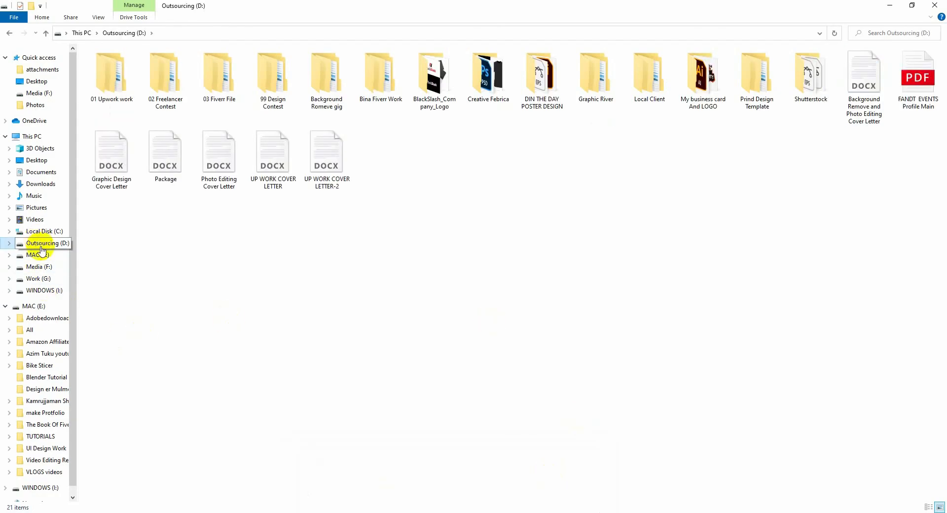
{"action": "left_click", "coordinate": [39, 266]}
{"action": "double_click", "coordinate": [815, 90]}
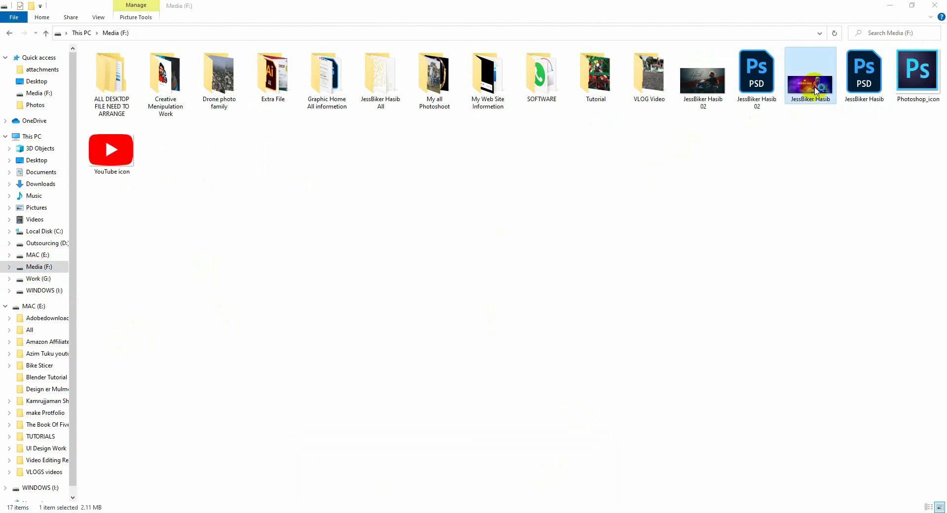